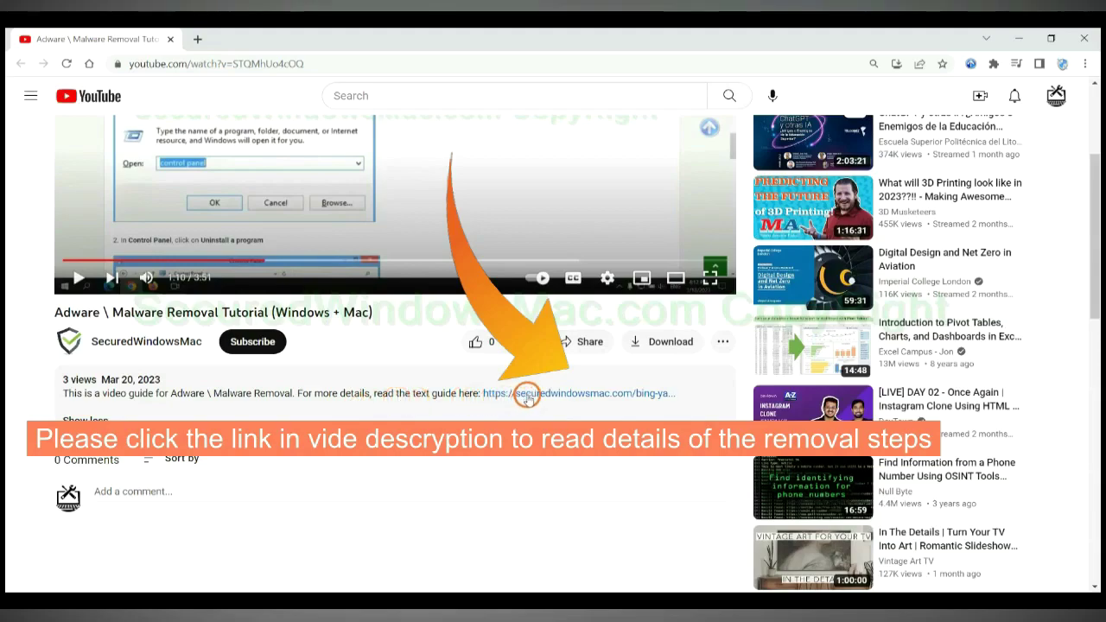
Step: Open the removal guide and scroll to the Instant Automatic Removal heading with the SpyHunter download offers
click(526, 394)
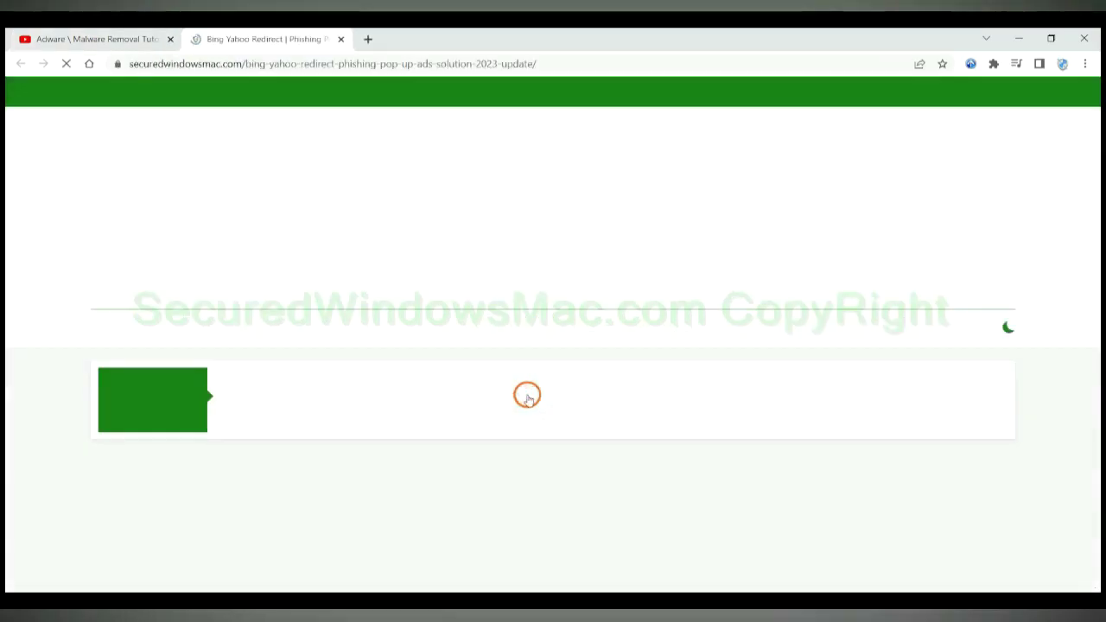
mouse_move(514, 349)
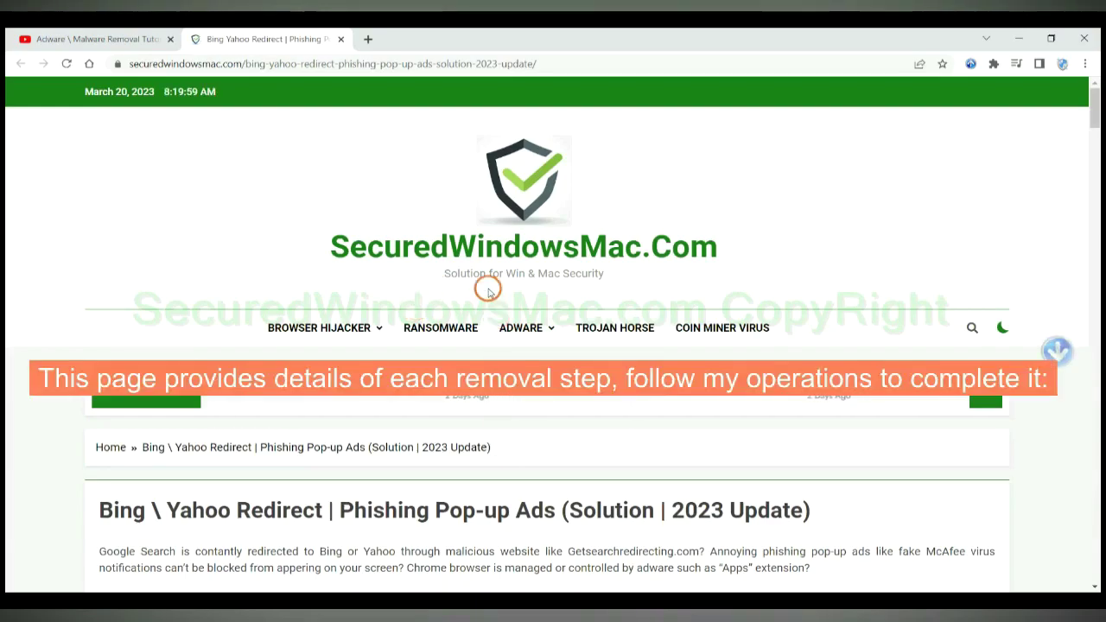
scroll(697, 313, down, 10)
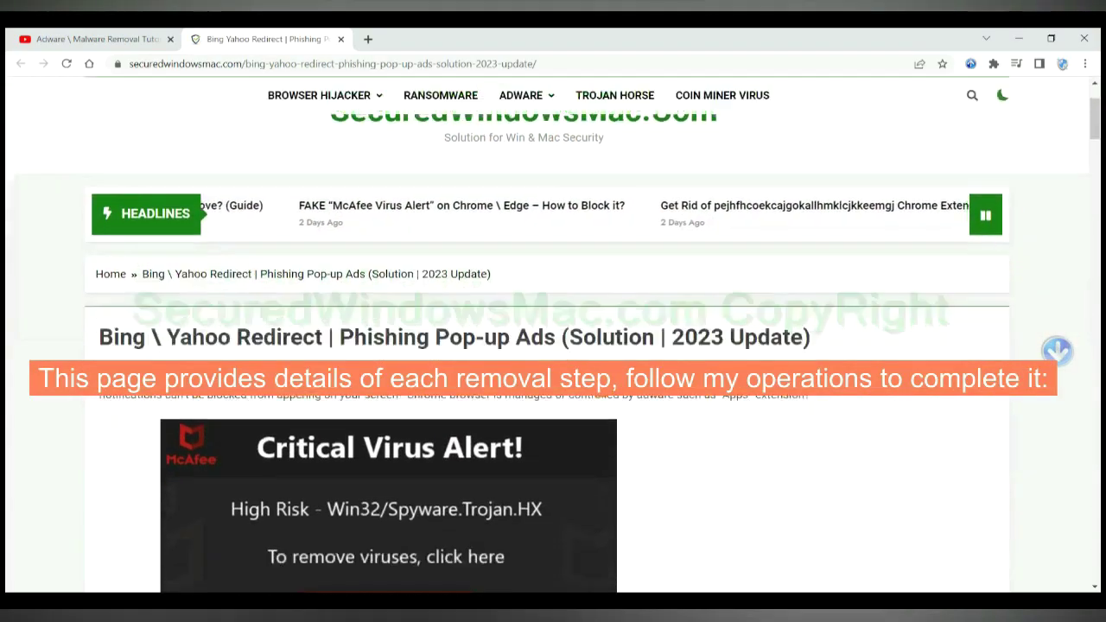
scroll(602, 383, down, 6)
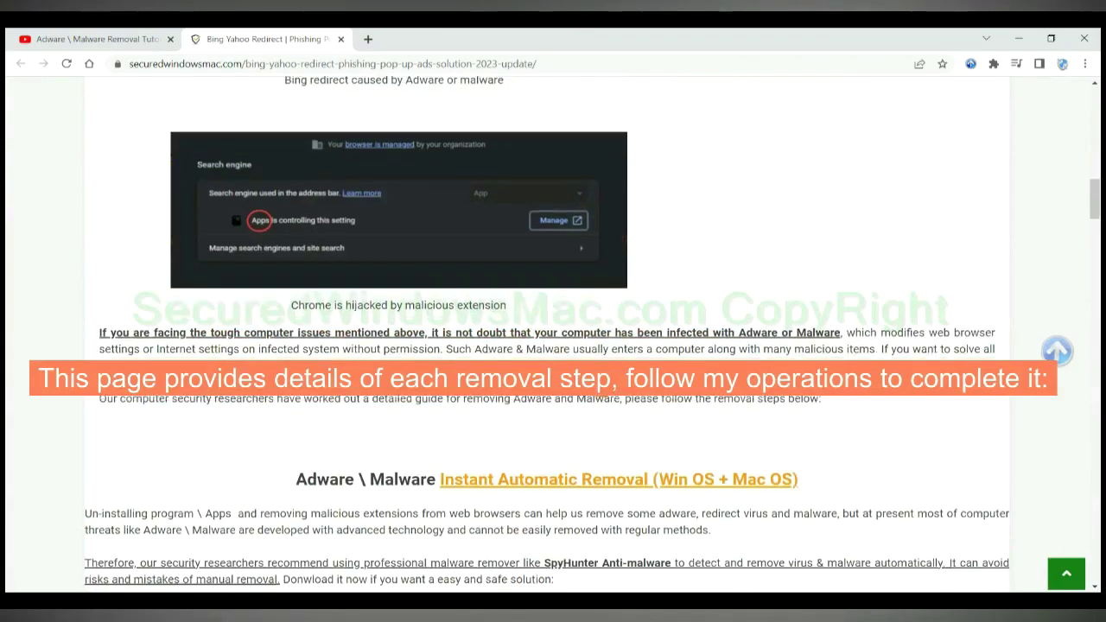
scroll(602, 384, down, 1)
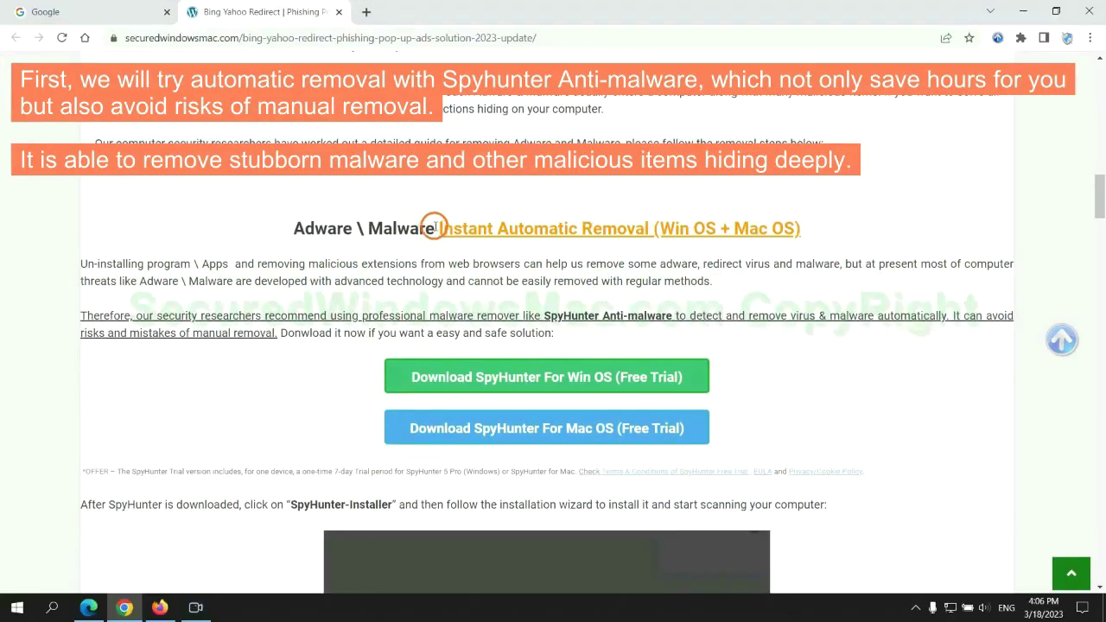
drag(436, 228, 646, 228)
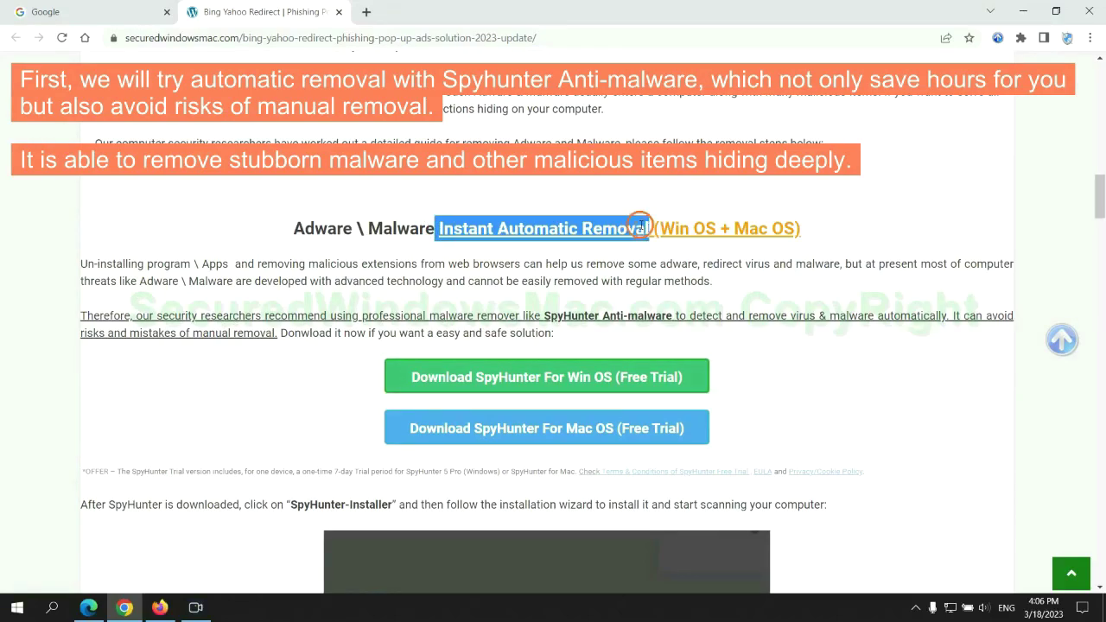
click(552, 194)
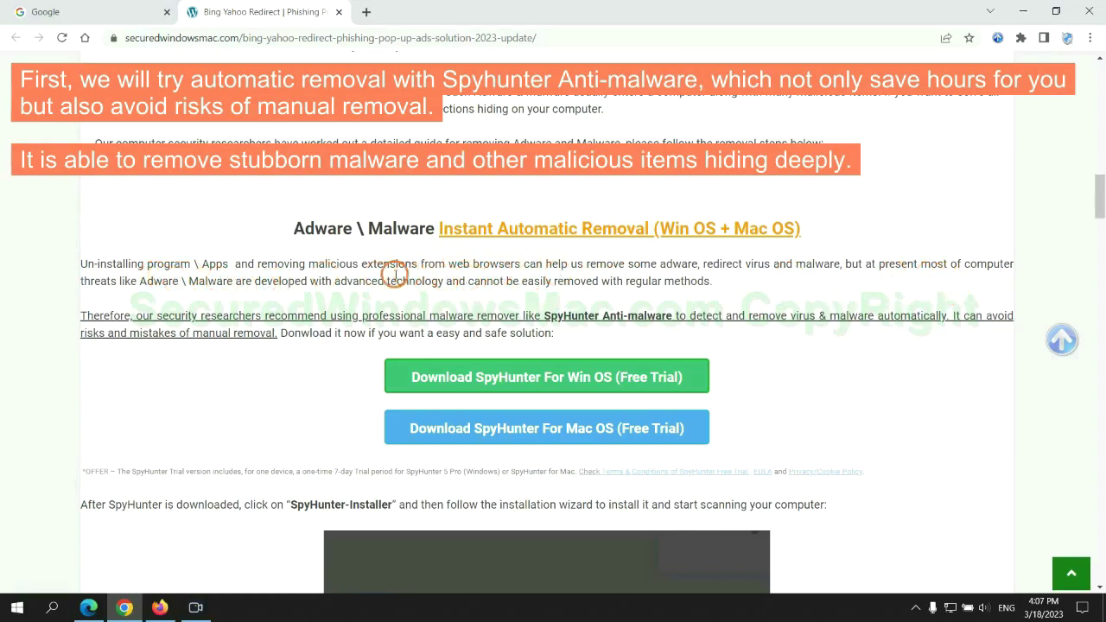
scroll(548, 310, down, 1)
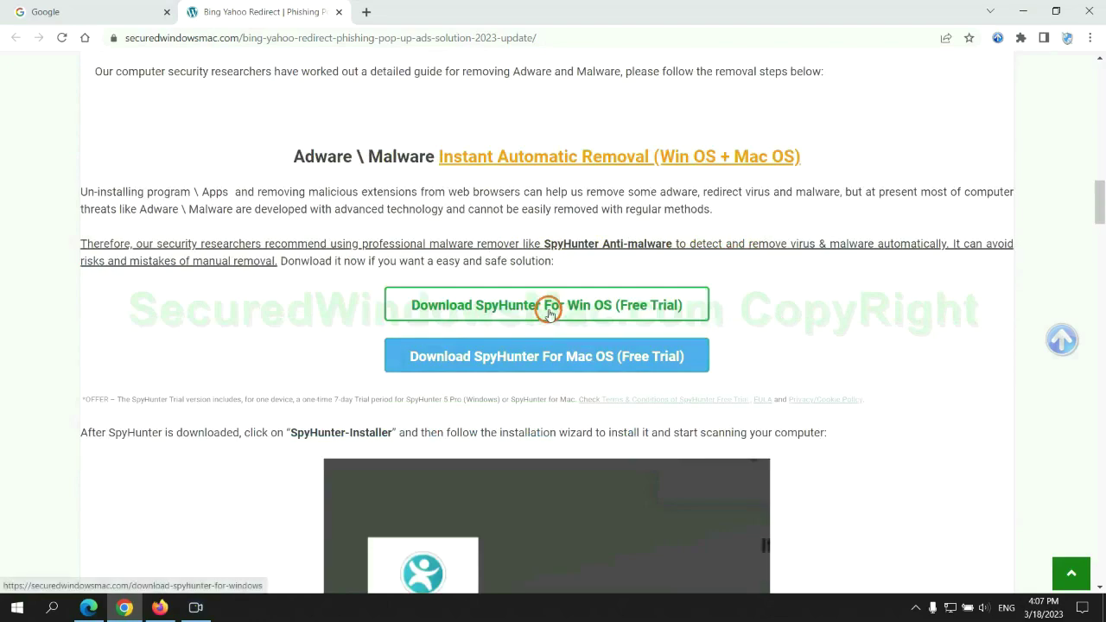
Step: Keep the SpyHunter Windows installer despite the harmful-file warning and run the downloaded .exe
scroll(560, 347, down, 1)
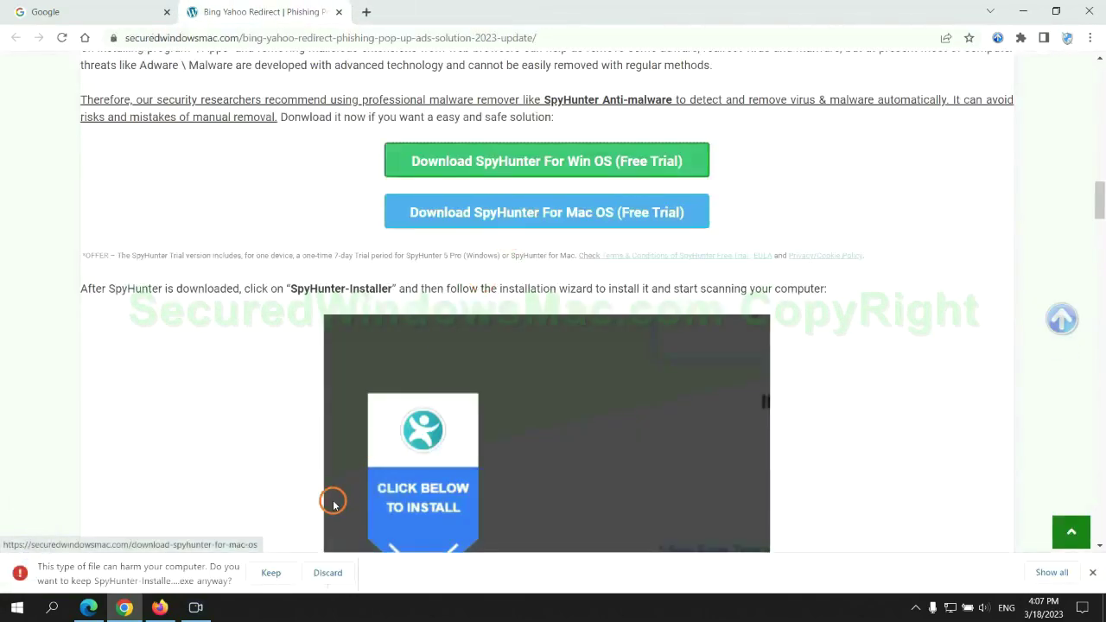
click(268, 574)
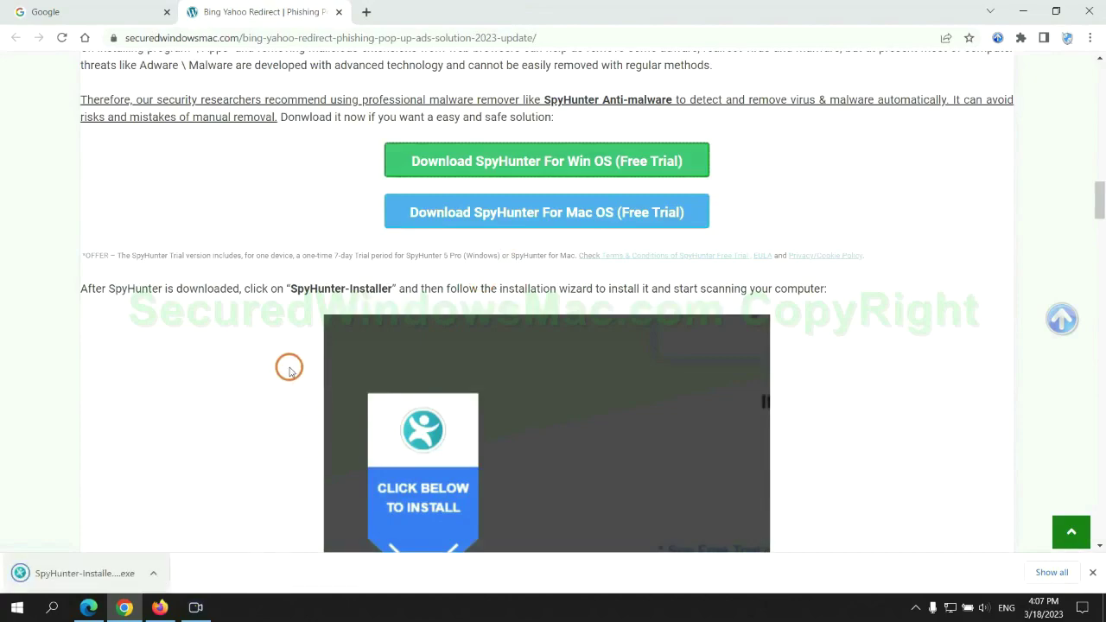
click(107, 573)
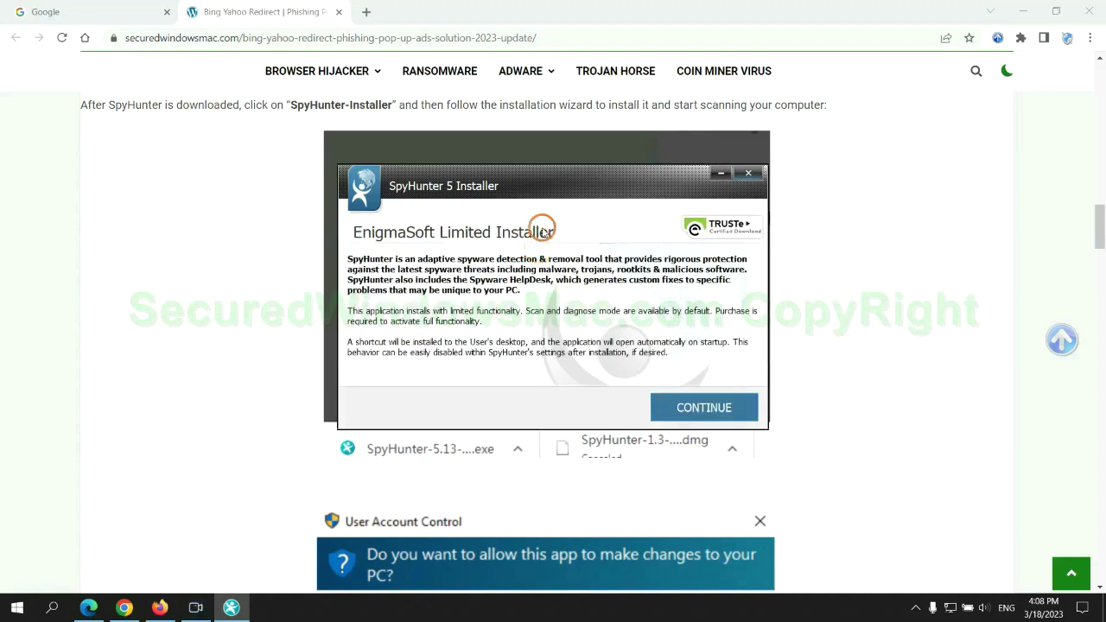
Step: Continue past the SpyHunter 5 introduction and accept the EULA and Privacy Policy
click(728, 407)
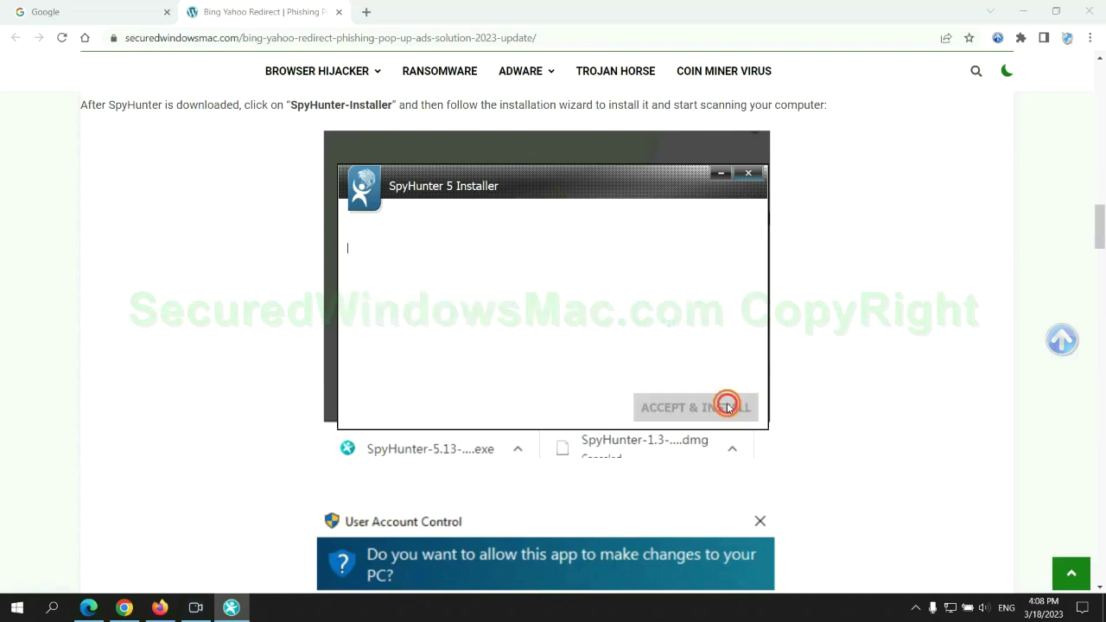
click(560, 372)
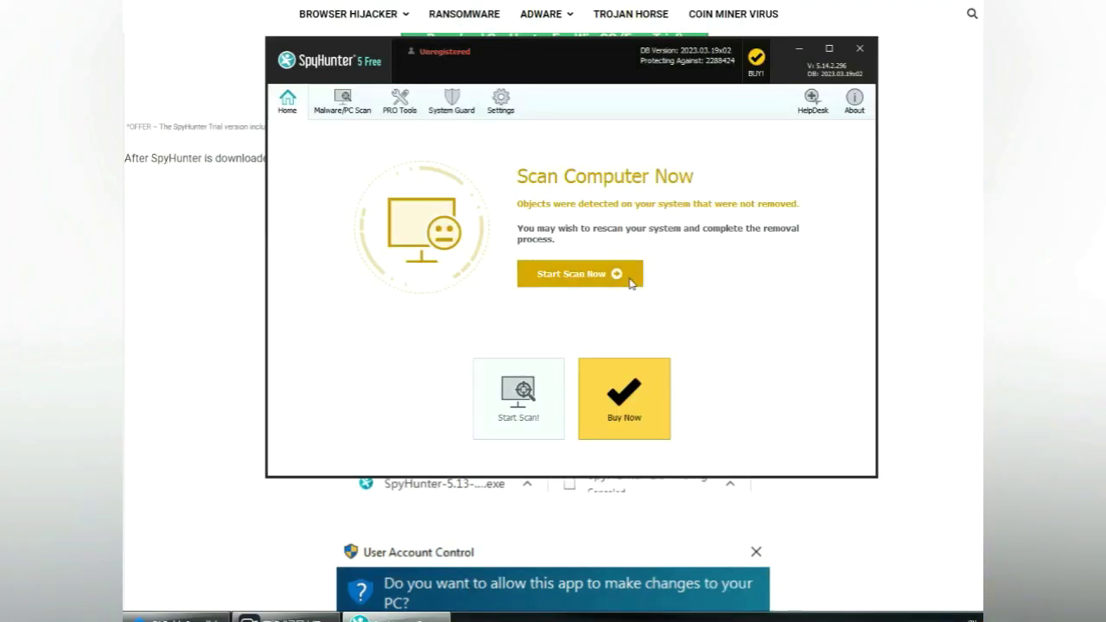
Step: Scan the computer in SpyHunter 5, proceed to removal, and choose the FREE Trial (7-Days)
click(580, 274)
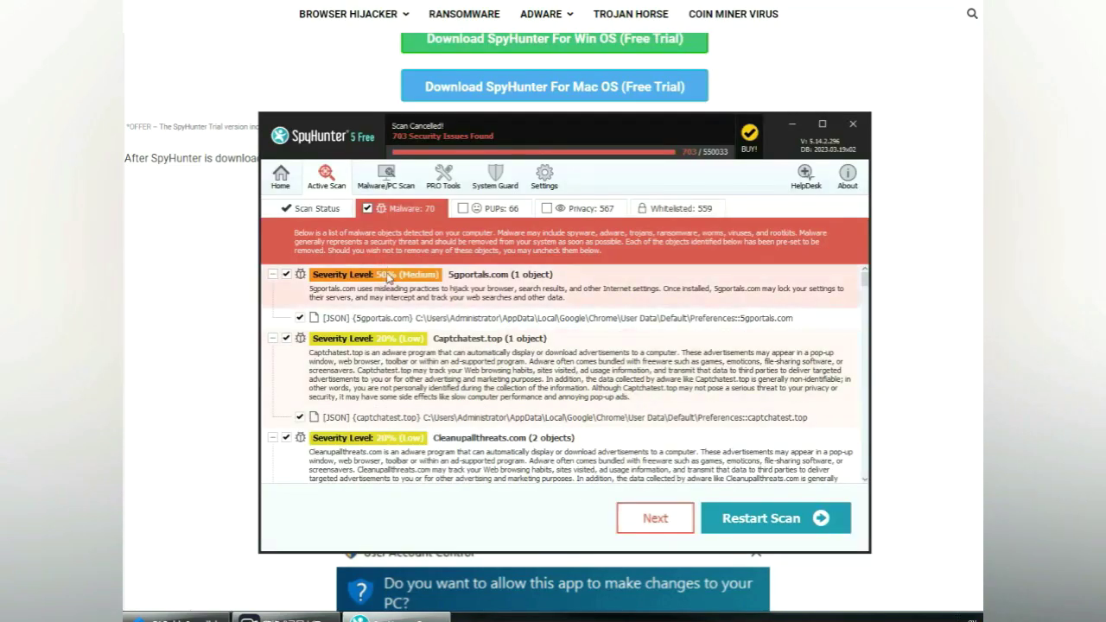
click(655, 518)
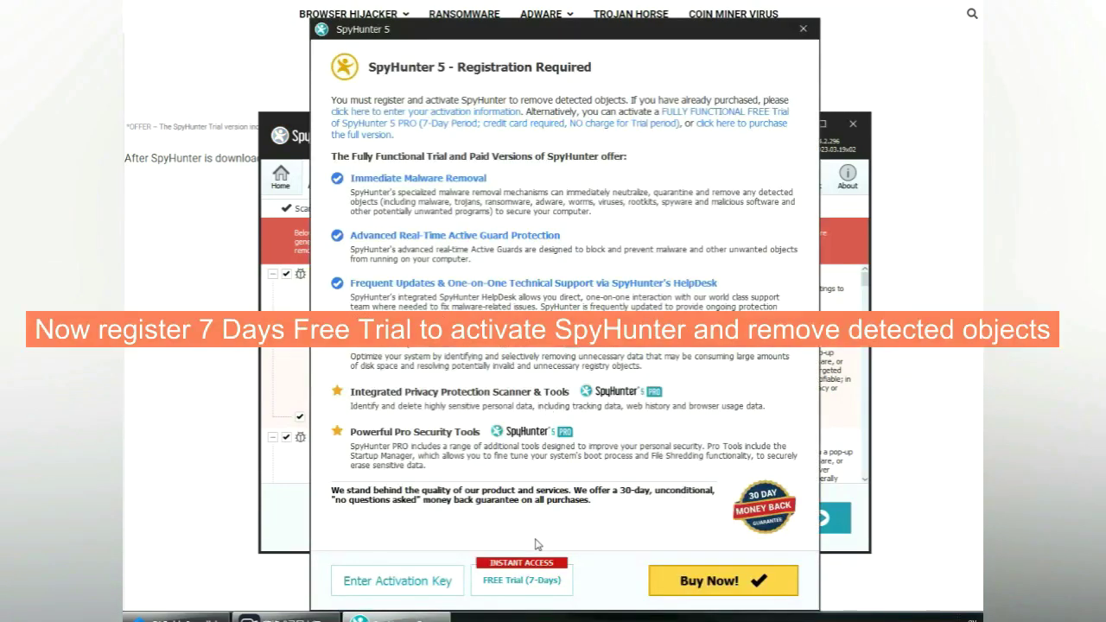
click(524, 581)
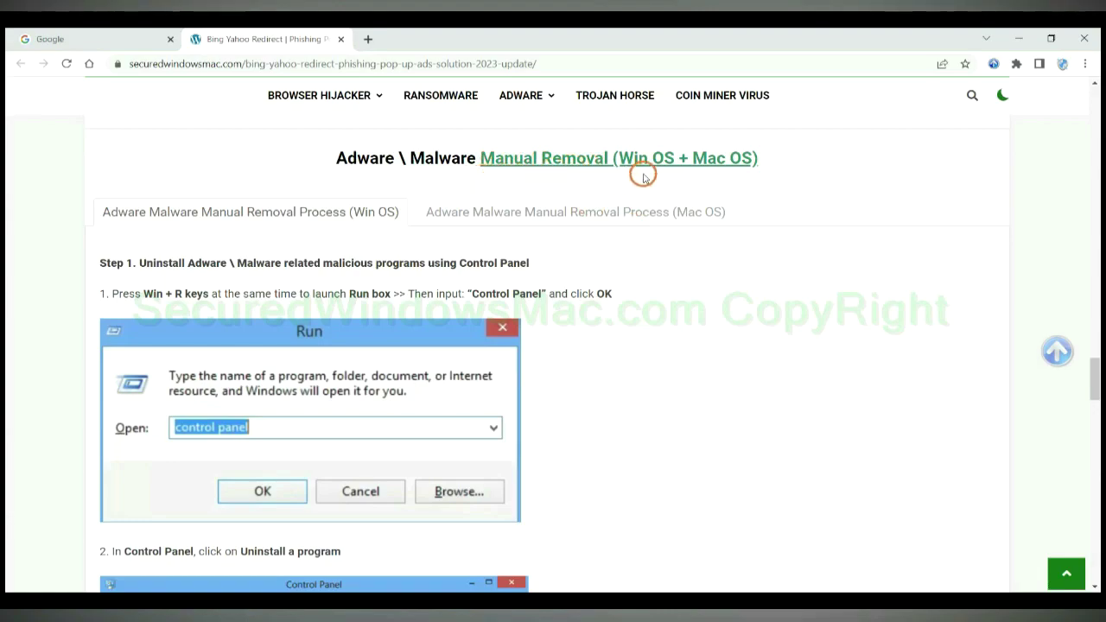
Step: Read the guide's Manual Removal (Win OS + Mac OS) section and its Step 1 uninstall heading
drag(623, 160, 674, 159)
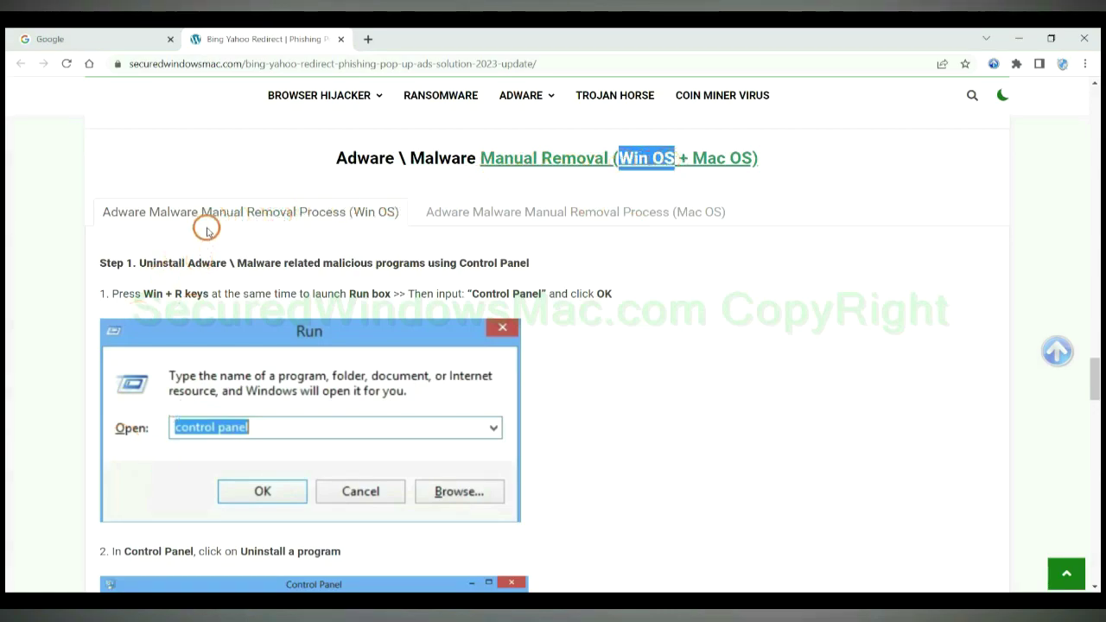
drag(692, 158, 752, 158)
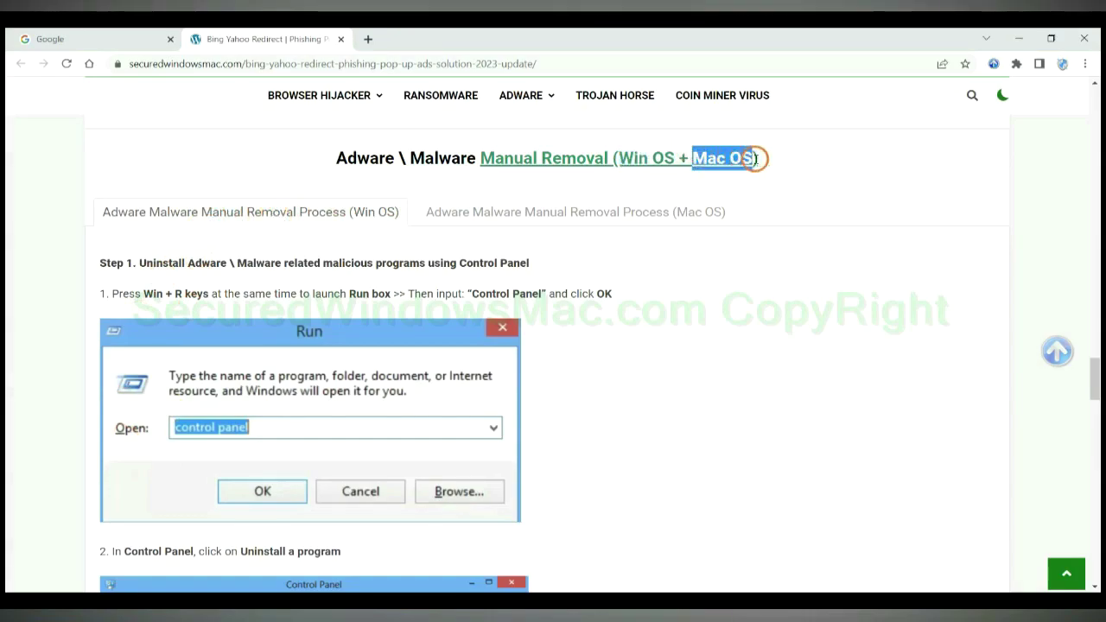
click(568, 210)
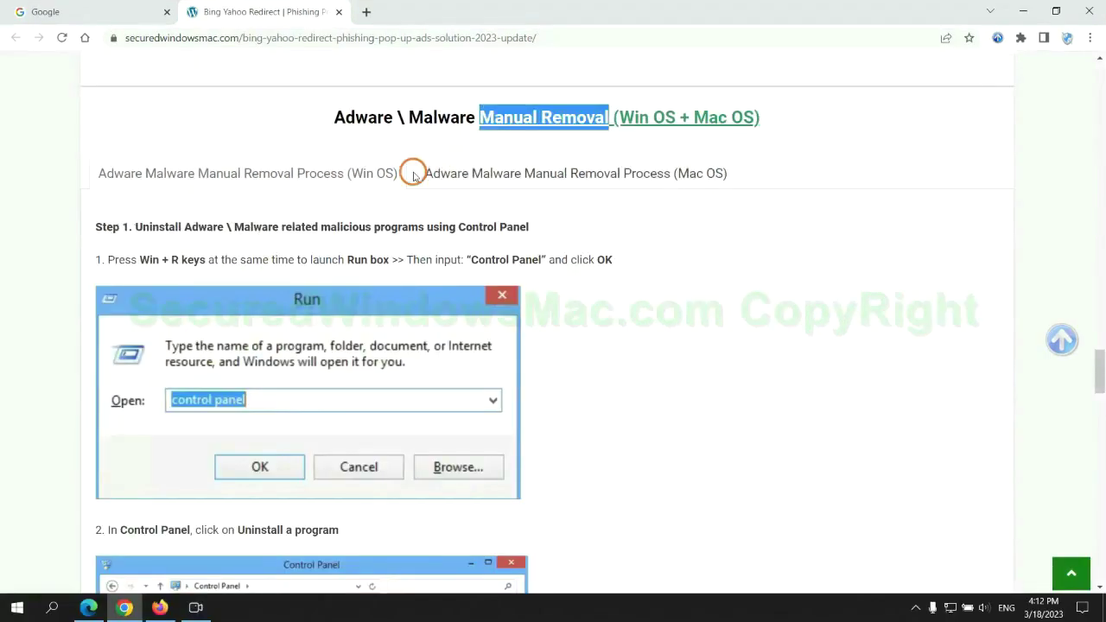
scroll(412, 304, up, 2)
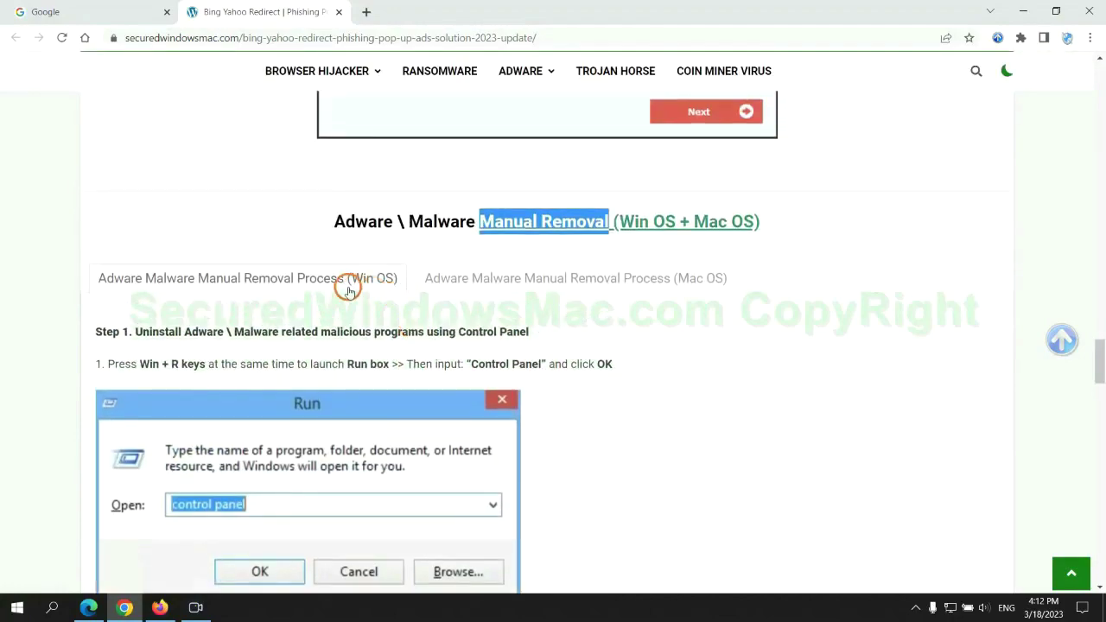
scroll(351, 286, down, 2)
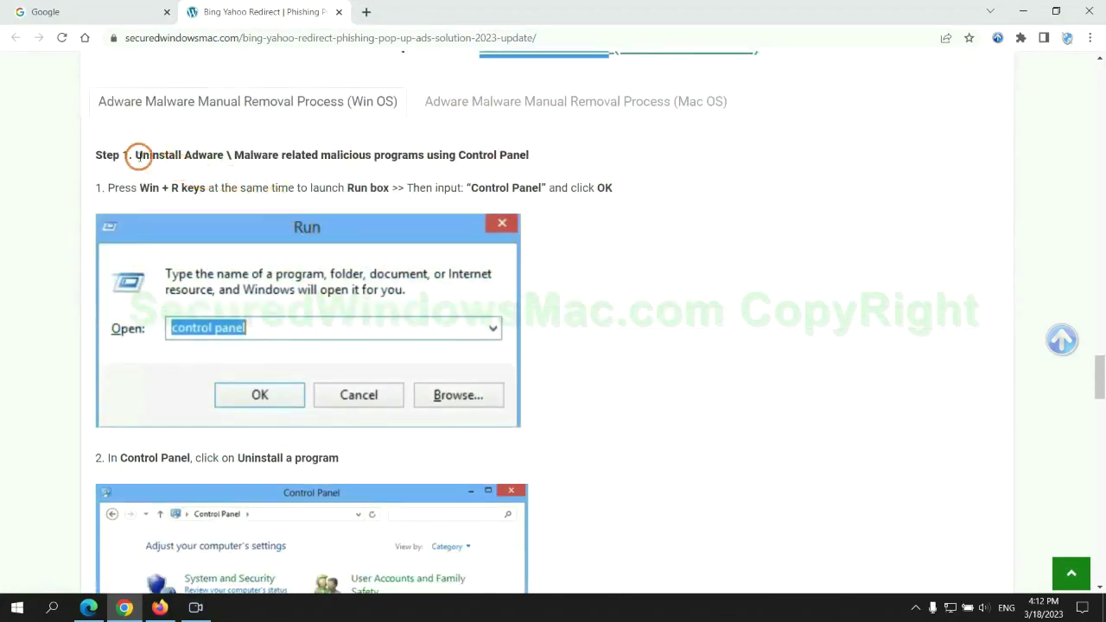
drag(139, 157, 423, 159)
click(714, 223)
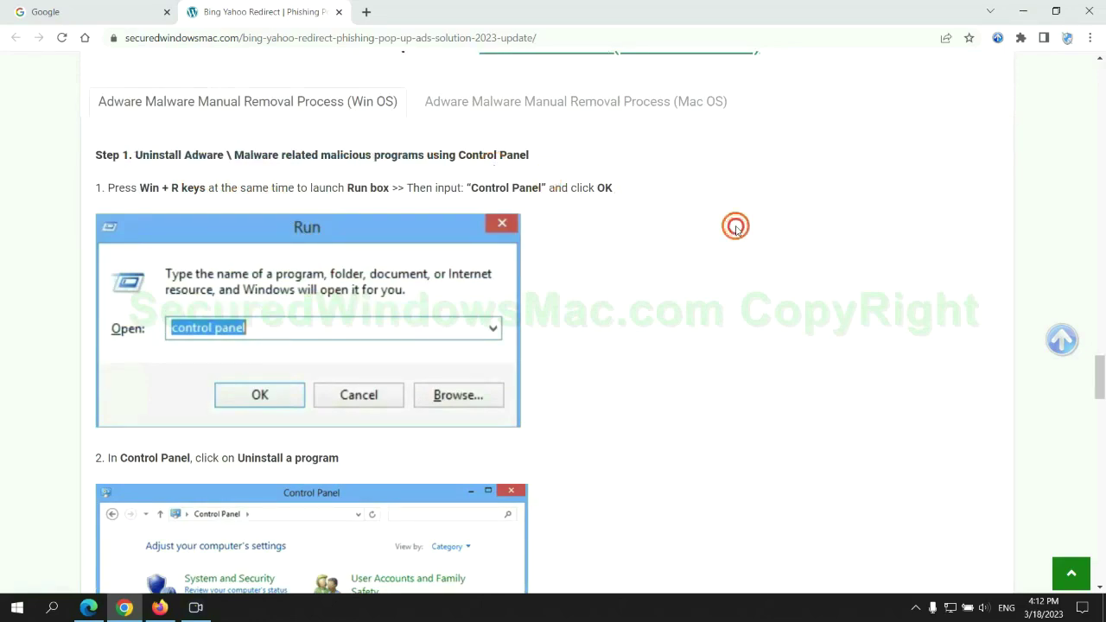
scroll(700, 226, down, 2)
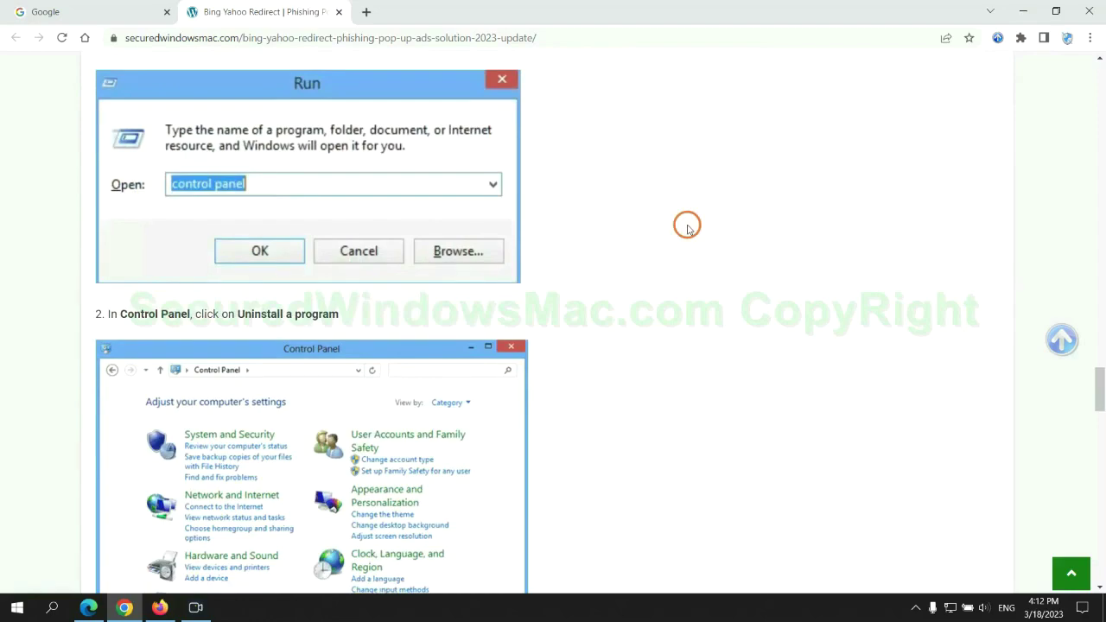
Step: Launch Control Panel via Run, check Lantern's uninstall options under Uninstall a program, then close the window
key(super+r)
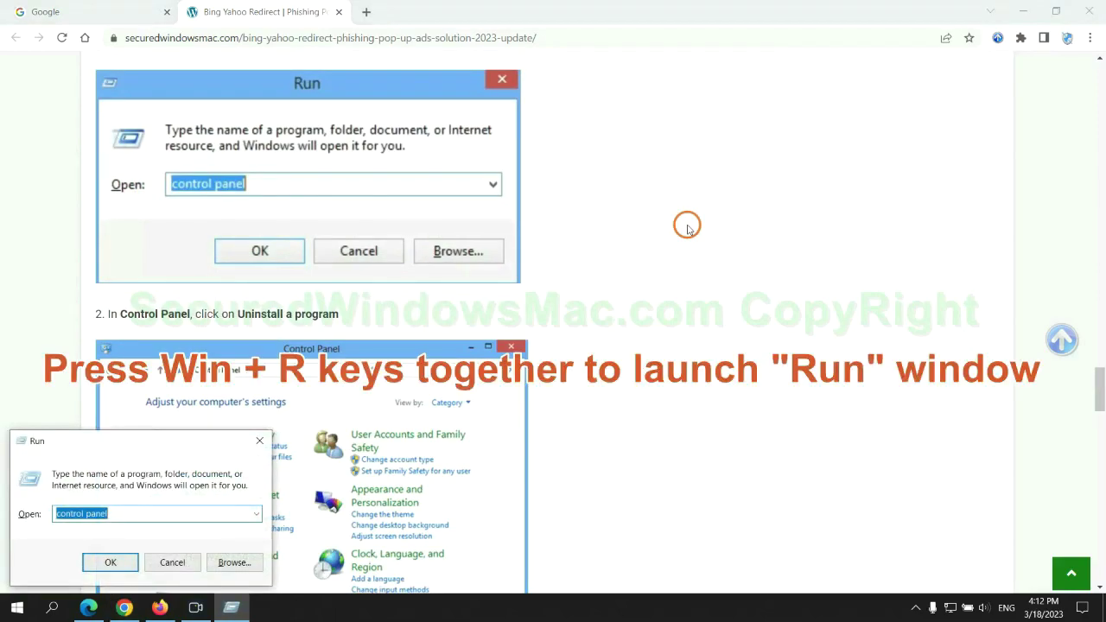
text(control)
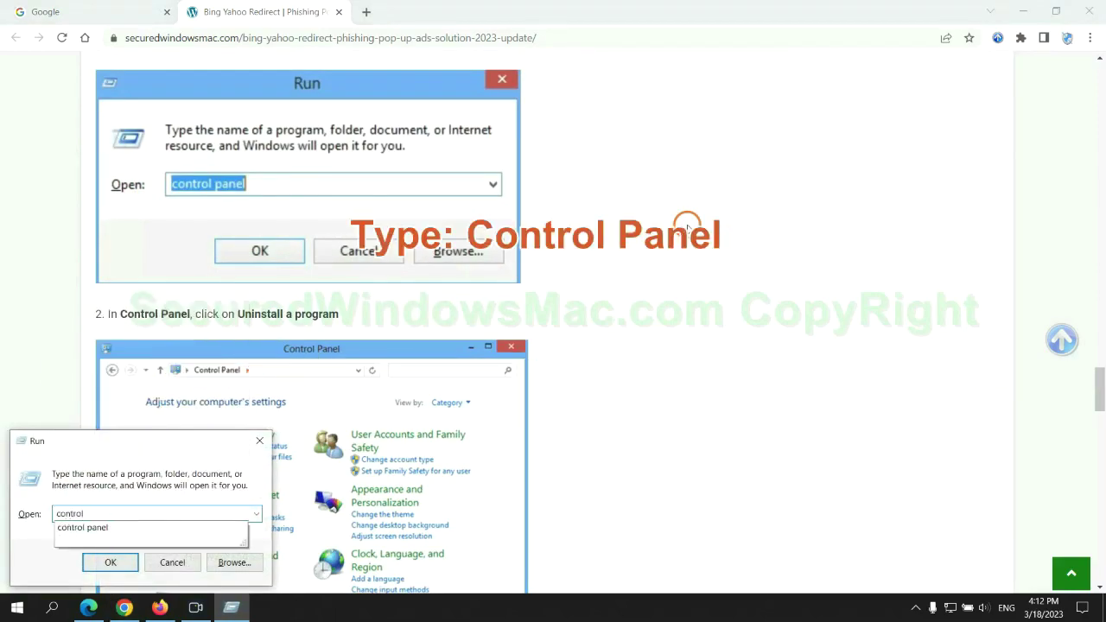
text( panel)
key(Return)
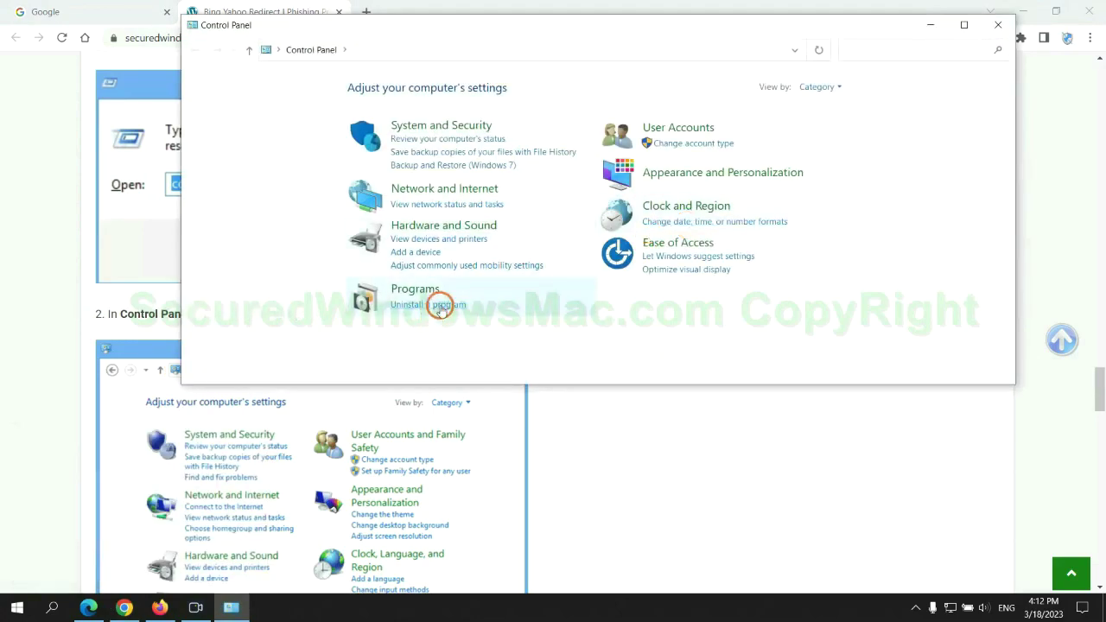
click(438, 307)
click(358, 208)
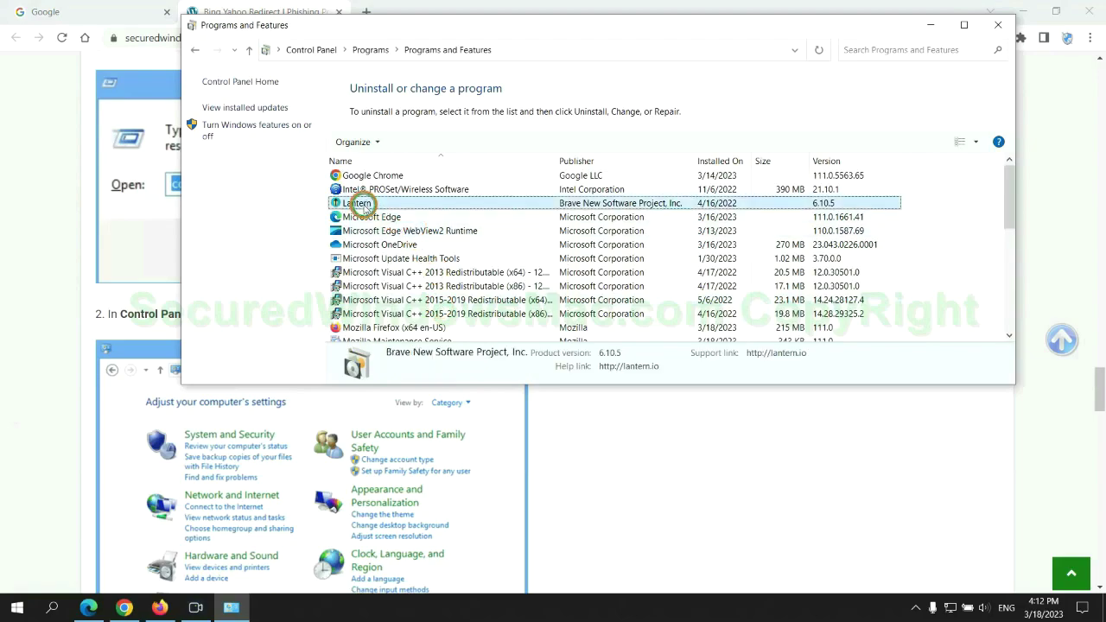
right_click(363, 206)
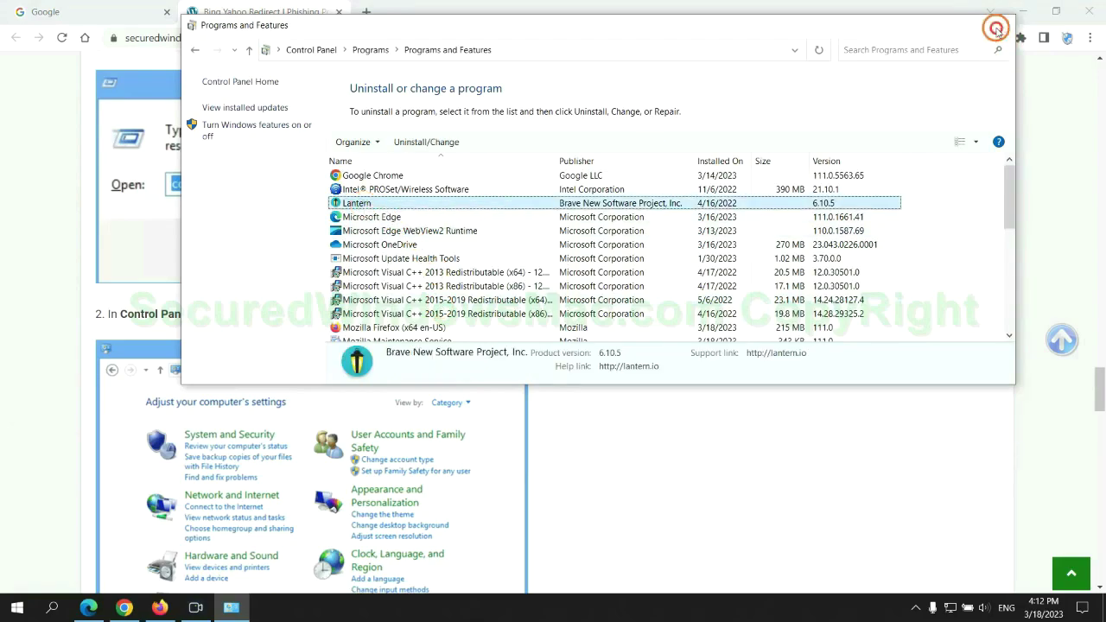
click(998, 25)
Step: Scroll to the guide's Step 2 on malicious extensions and switch to Microsoft Edge
scroll(325, 364, down, 6)
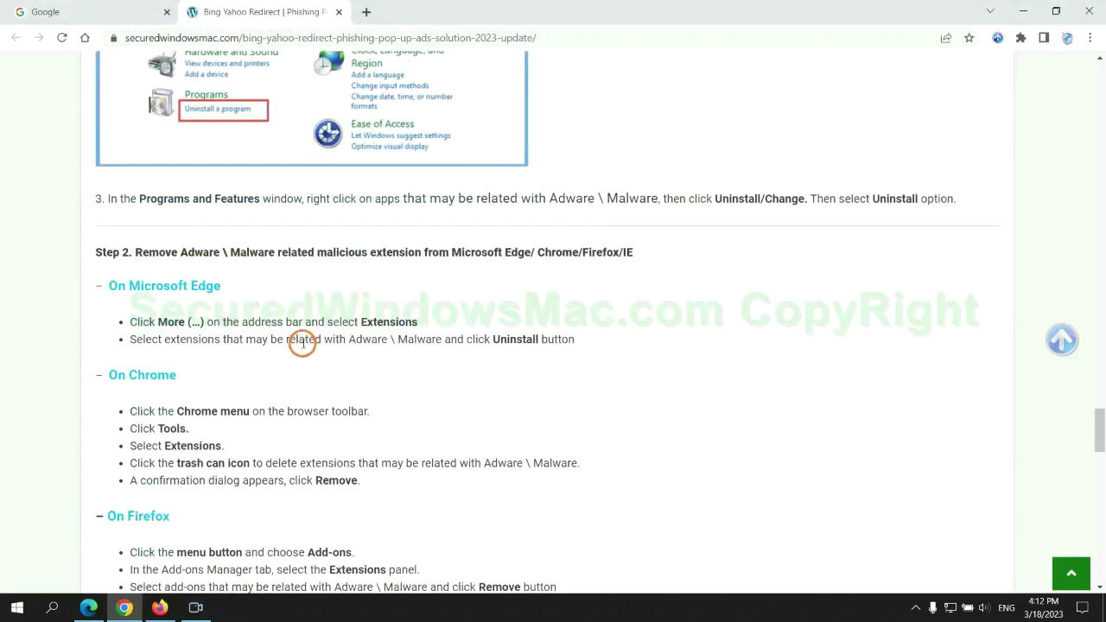
drag(316, 253, 432, 254)
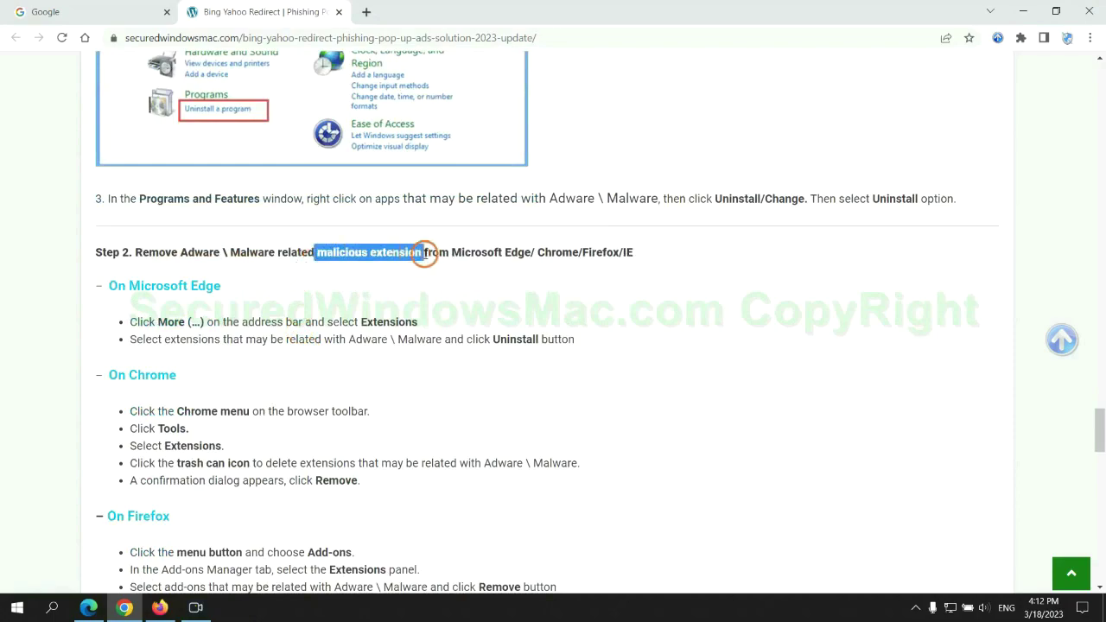
click(432, 254)
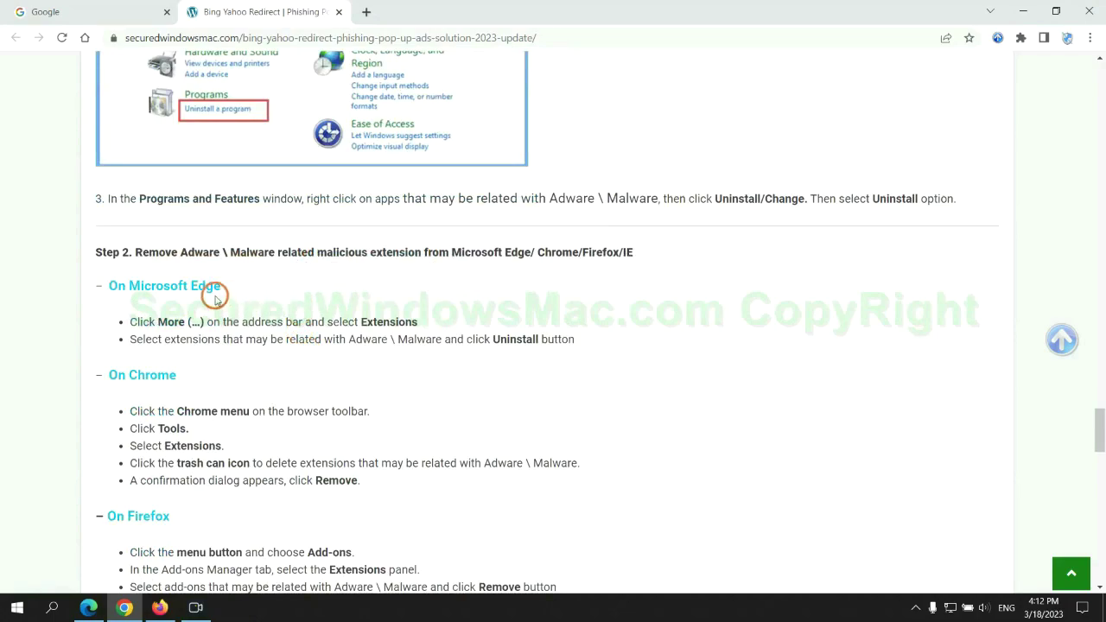
click(91, 605)
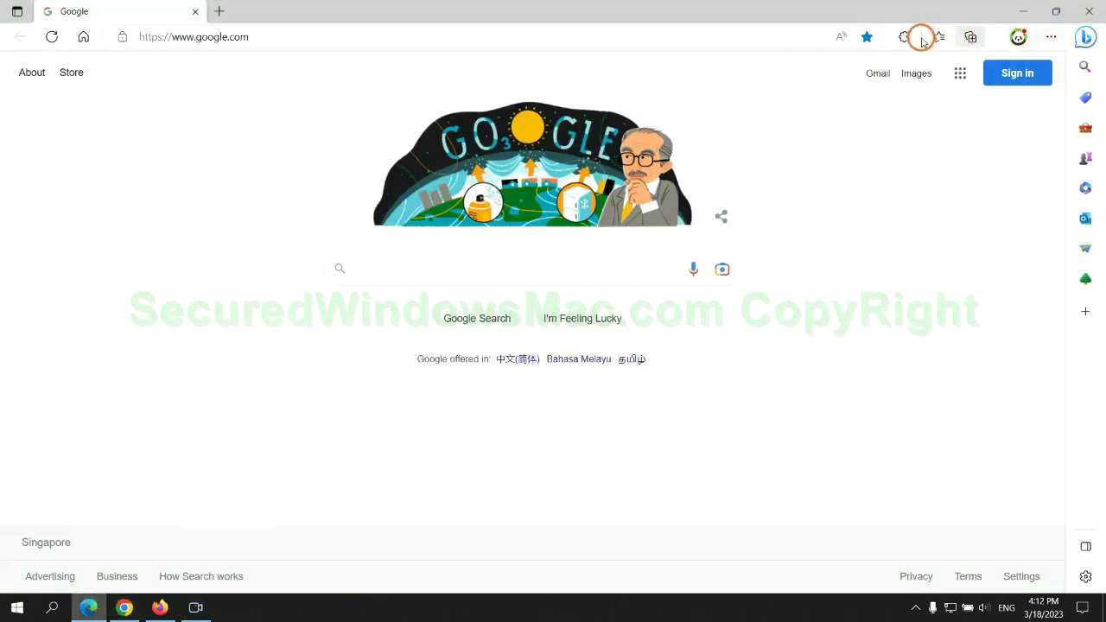
Step: Remove McAfee WebAdvisor from Edge's Manage extensions page, leaving no extensions installed
click(917, 39)
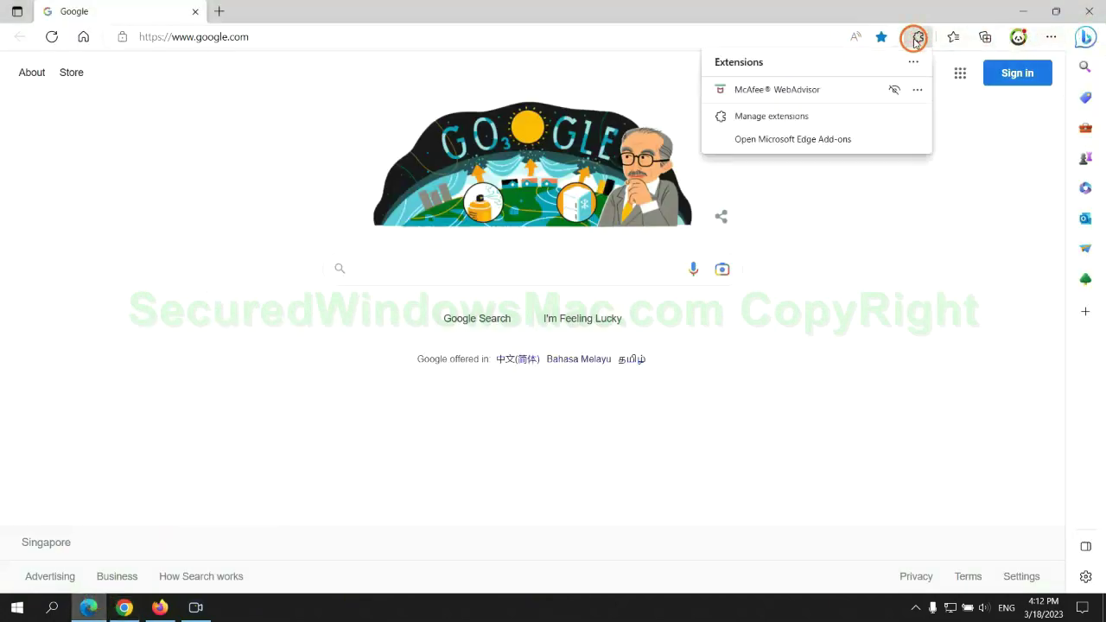
click(766, 115)
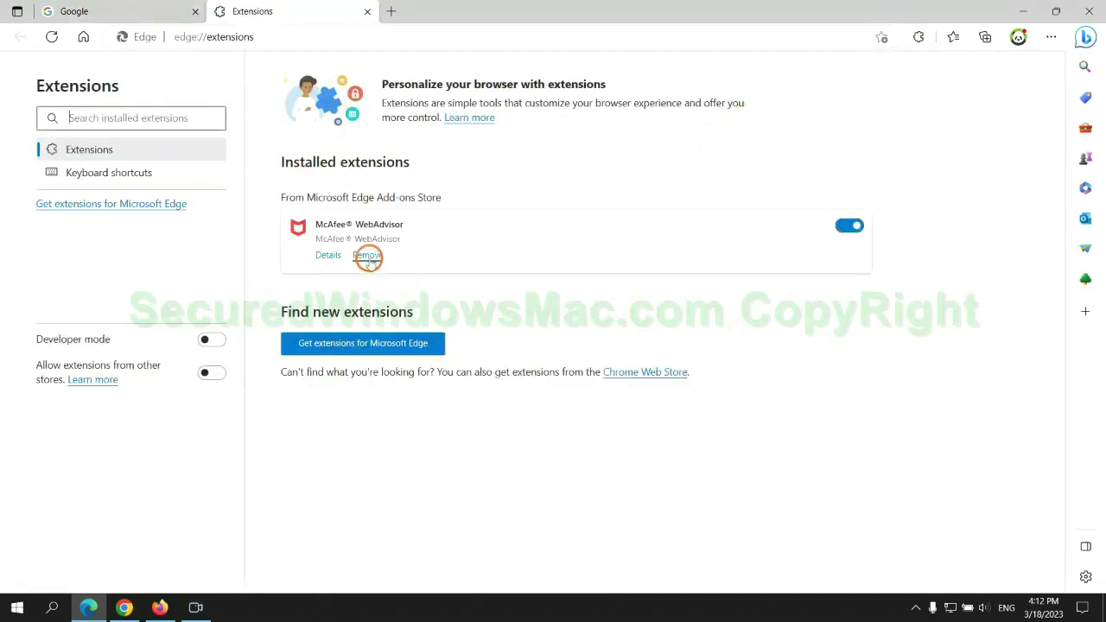
click(368, 255)
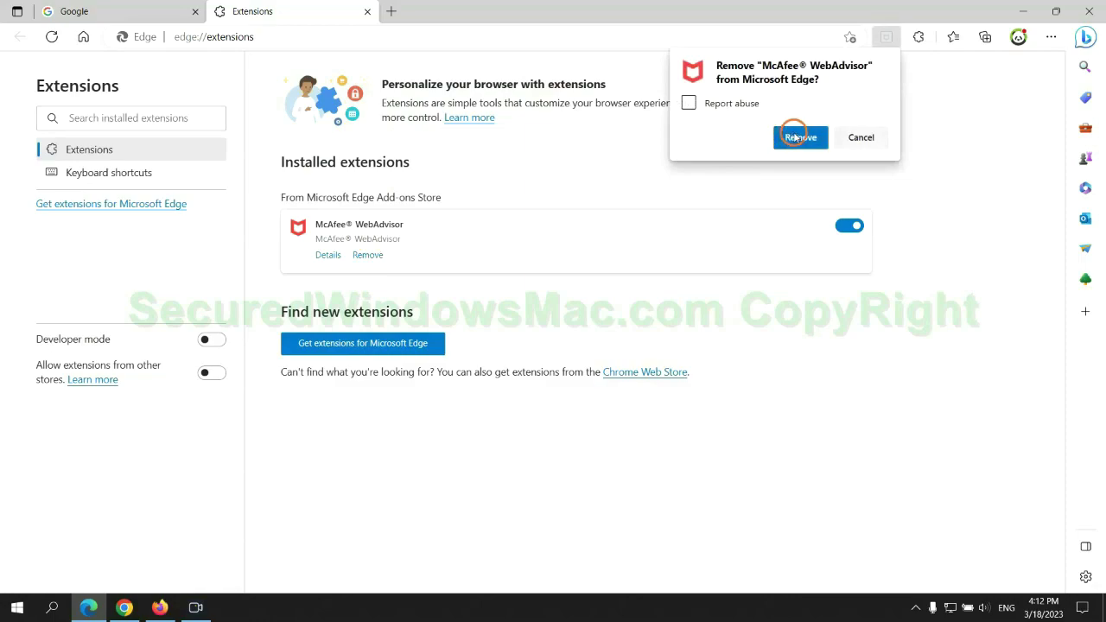
click(796, 137)
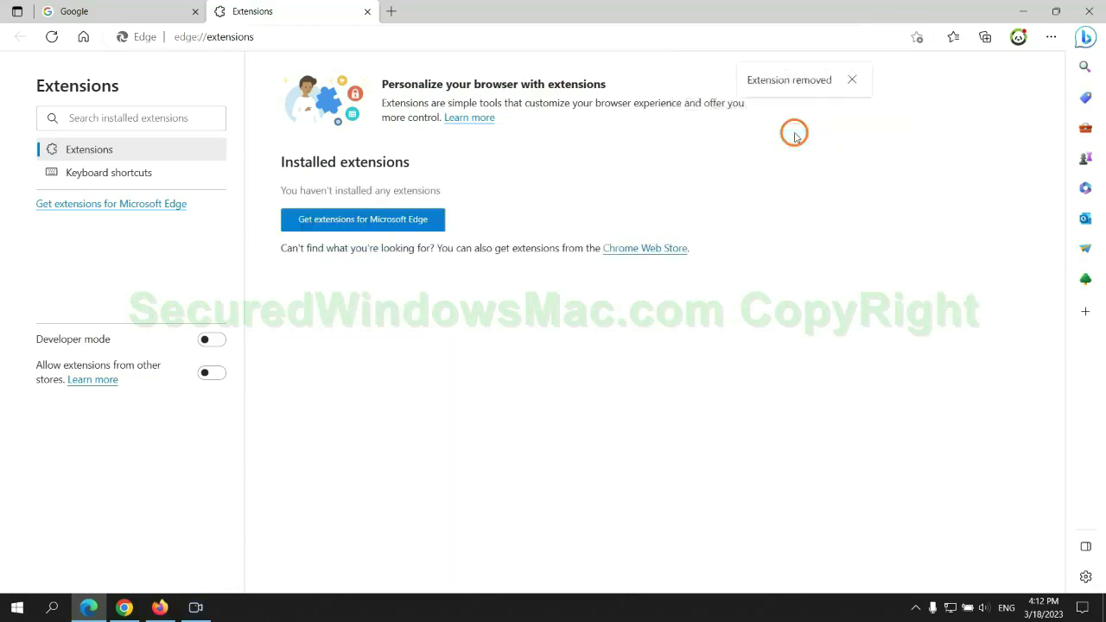
Step: Close Edge's extensions tab, remove the Ecosia extension in Chrome, and close its feedback page
click(367, 12)
click(135, 613)
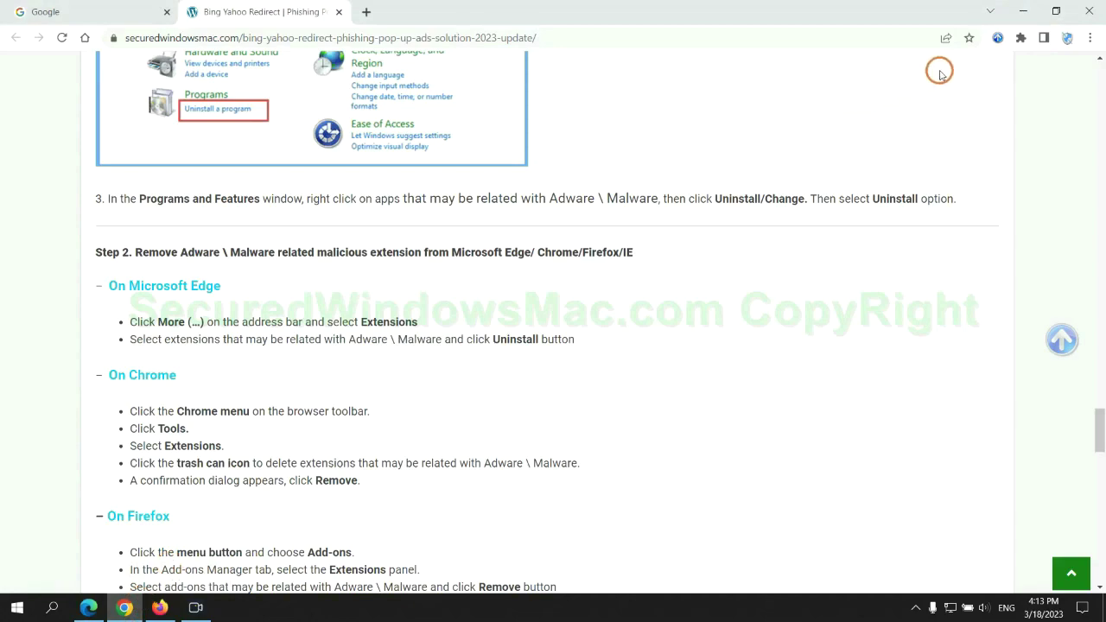
click(1021, 37)
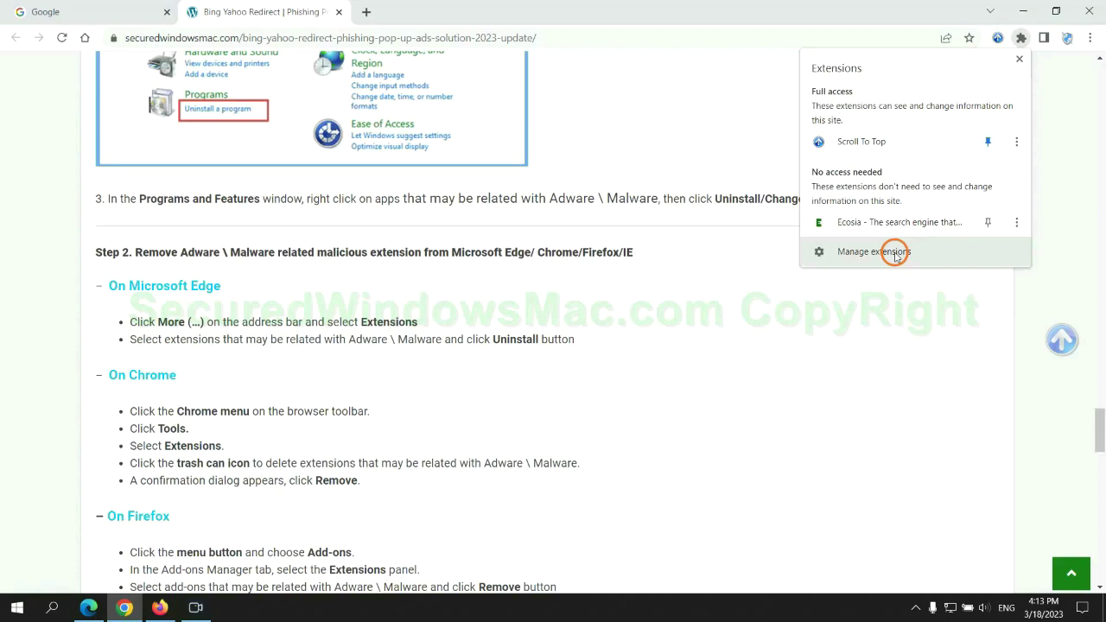
click(874, 252)
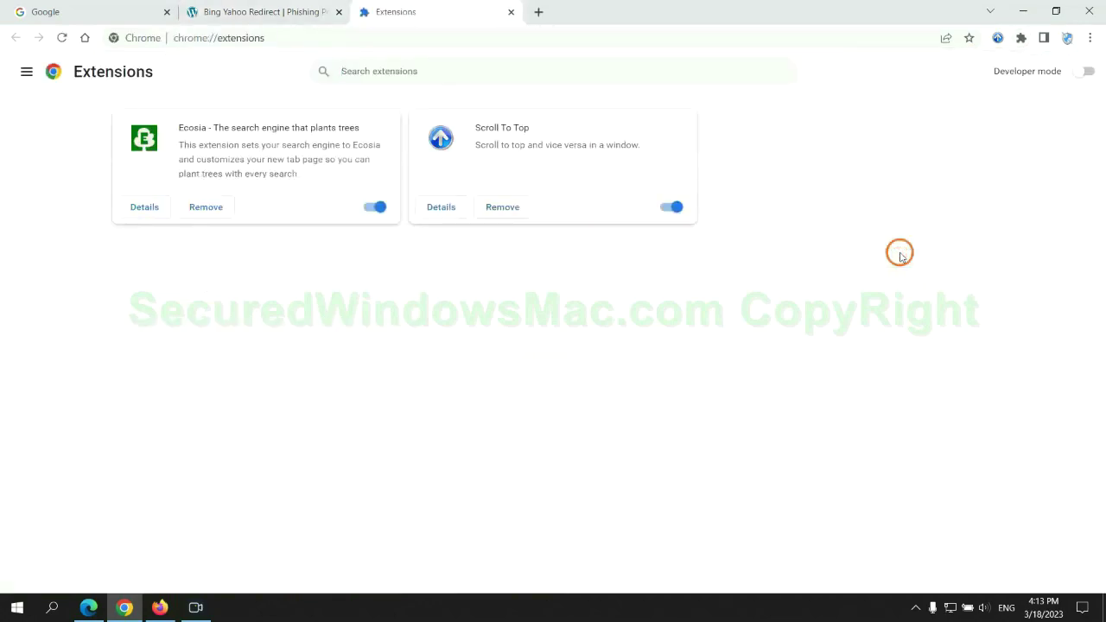
click(206, 207)
click(915, 153)
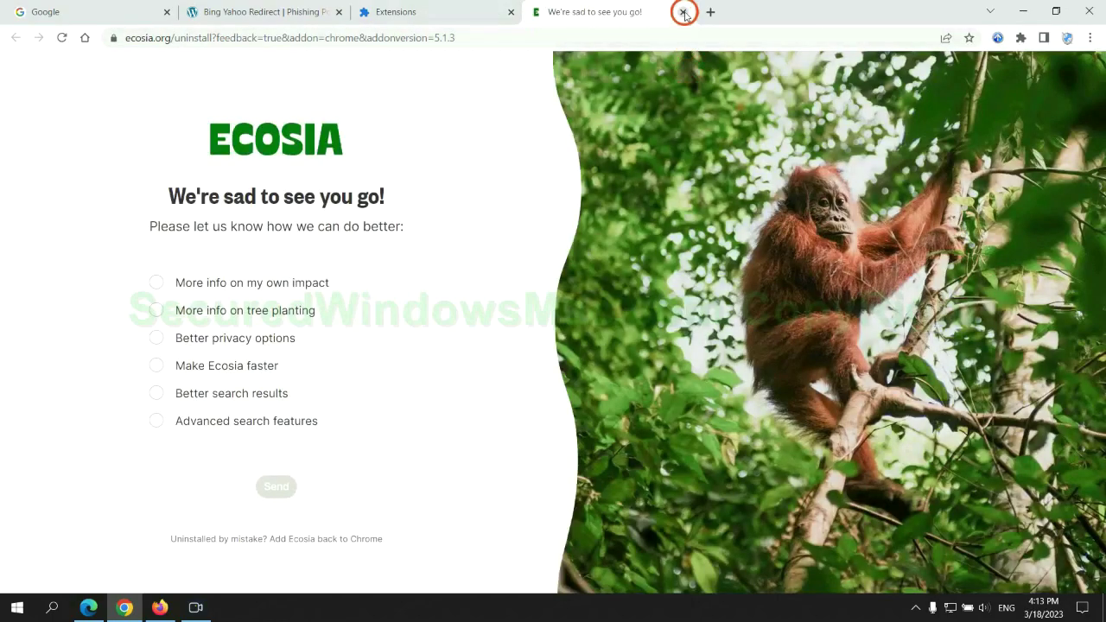
click(683, 12)
Step: Remove the Enhancer for YouTube™ extension from Firefox's add-ons manager
click(159, 607)
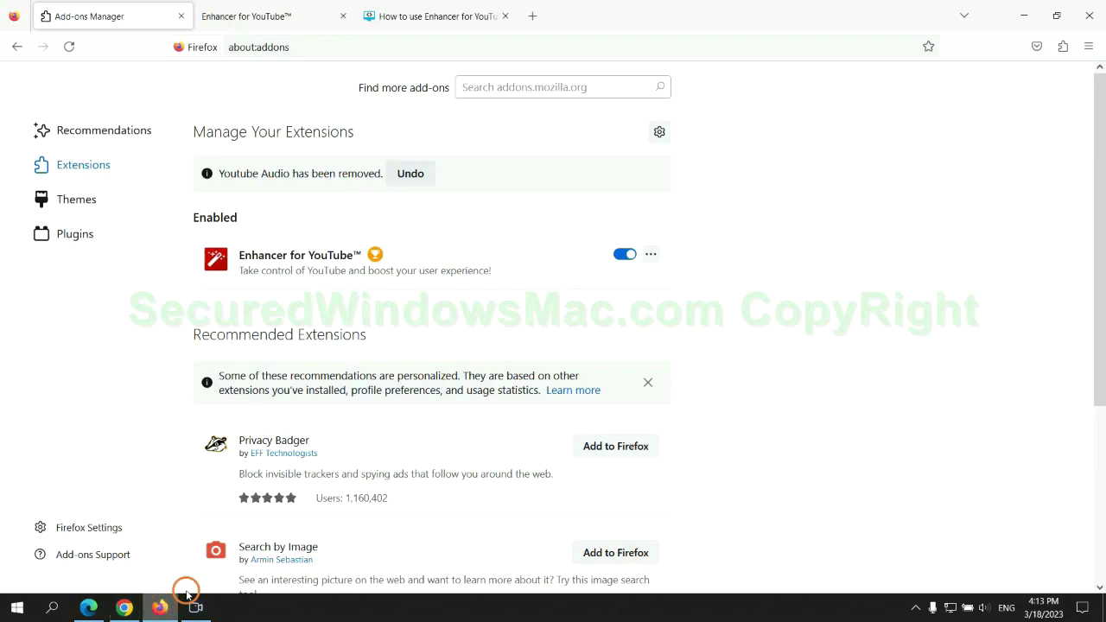
click(1062, 48)
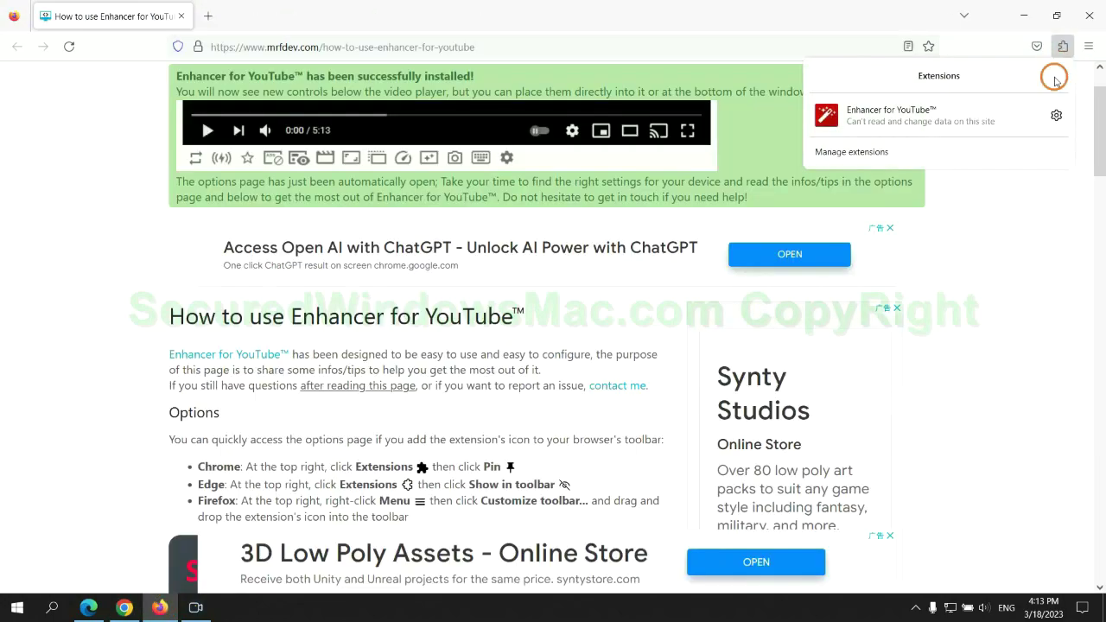
click(955, 149)
click(651, 210)
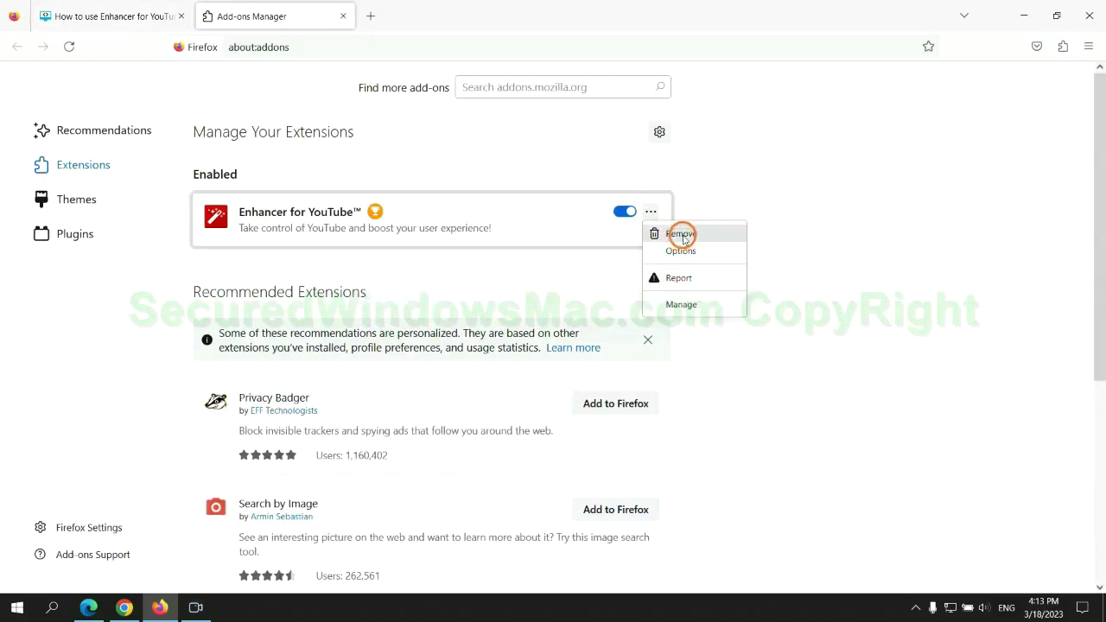
click(682, 233)
click(612, 130)
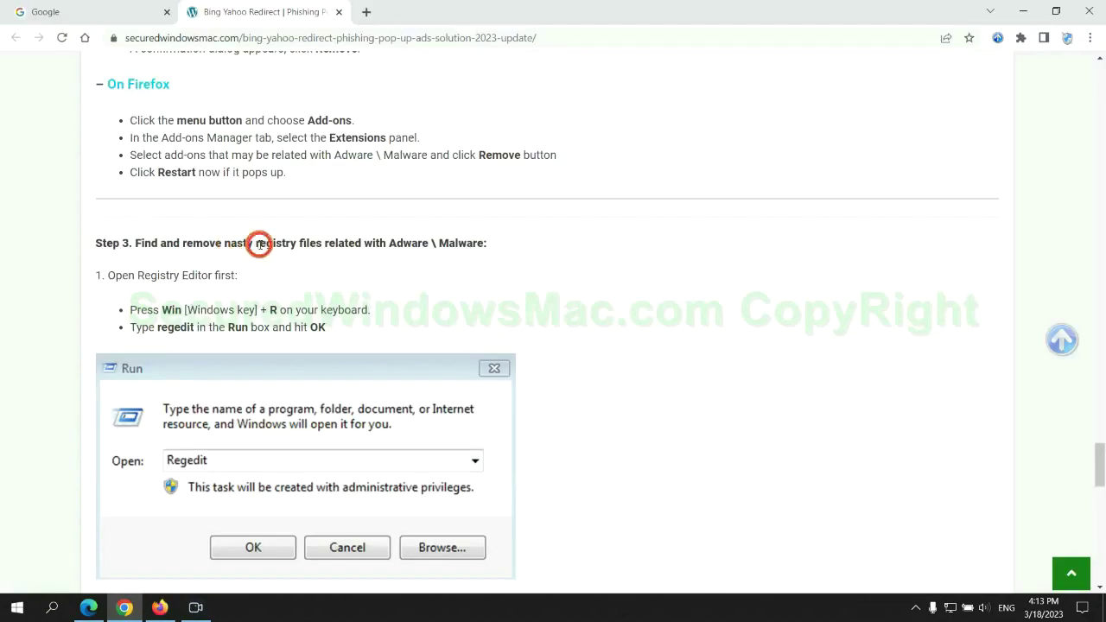
drag(256, 242, 320, 256)
Step: Launch Registry Editor with regedit from the Run dialog
click(316, 260)
scroll(286, 274, down, 2)
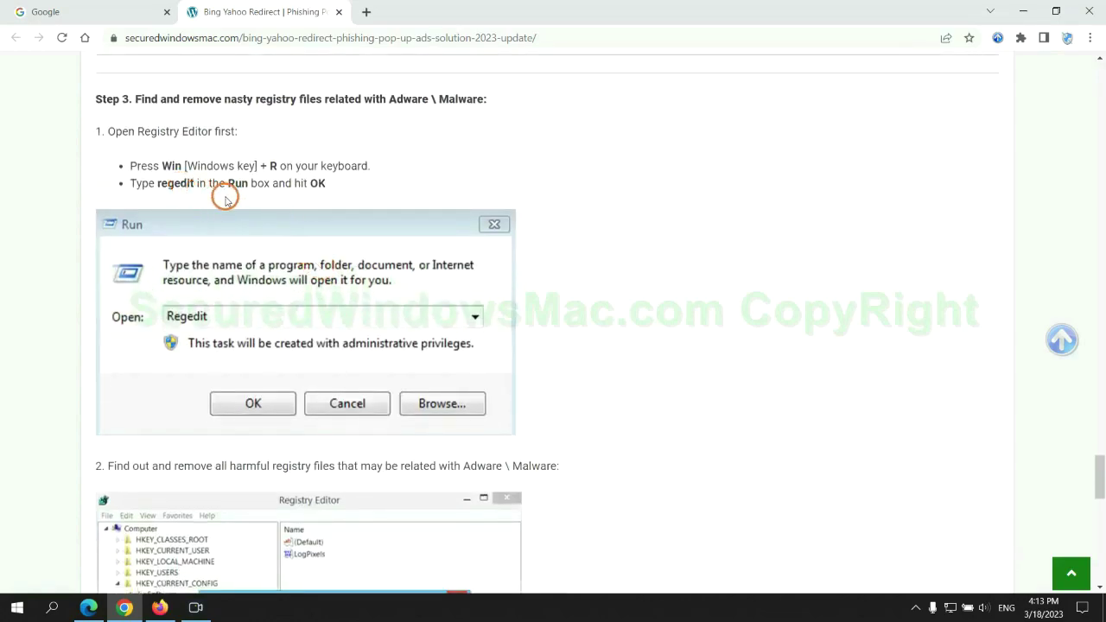
key(super+r)
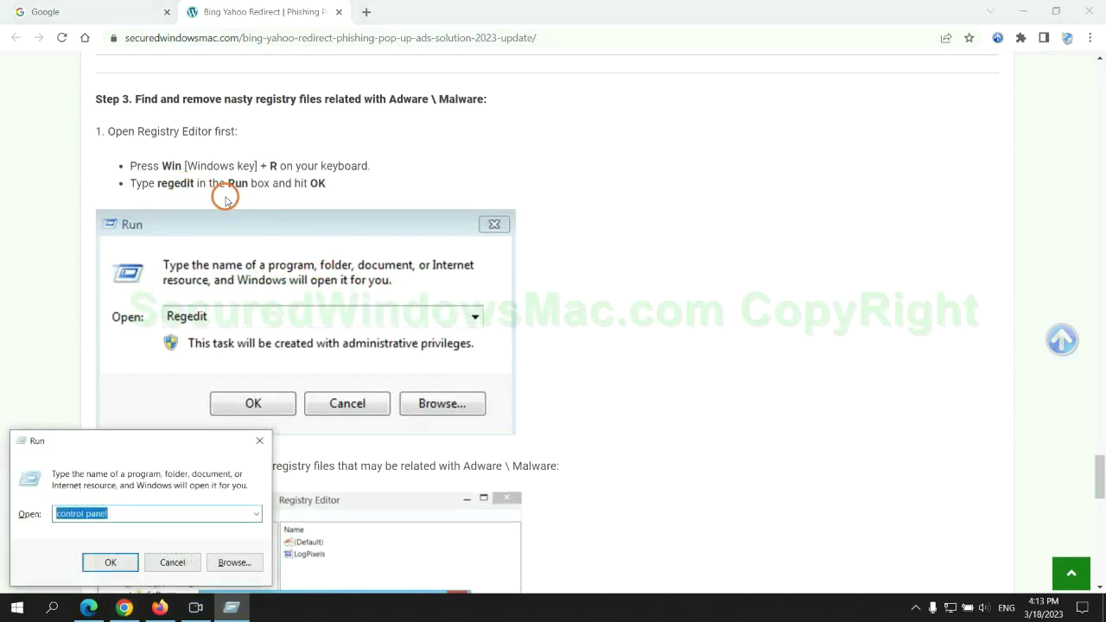
text(rege)
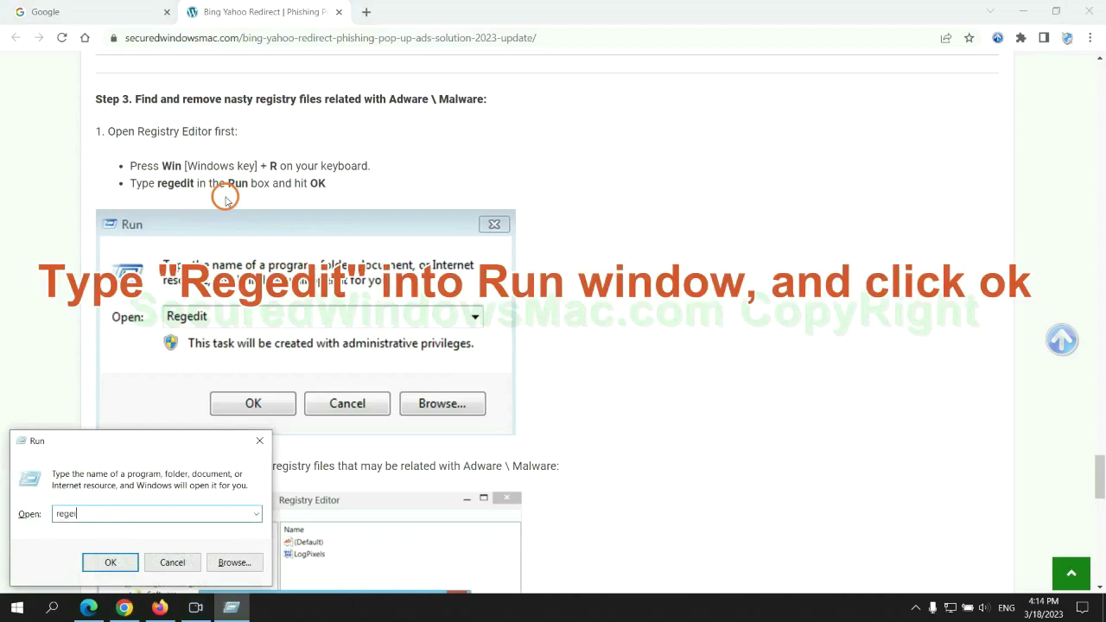
text(dit)
key(Return)
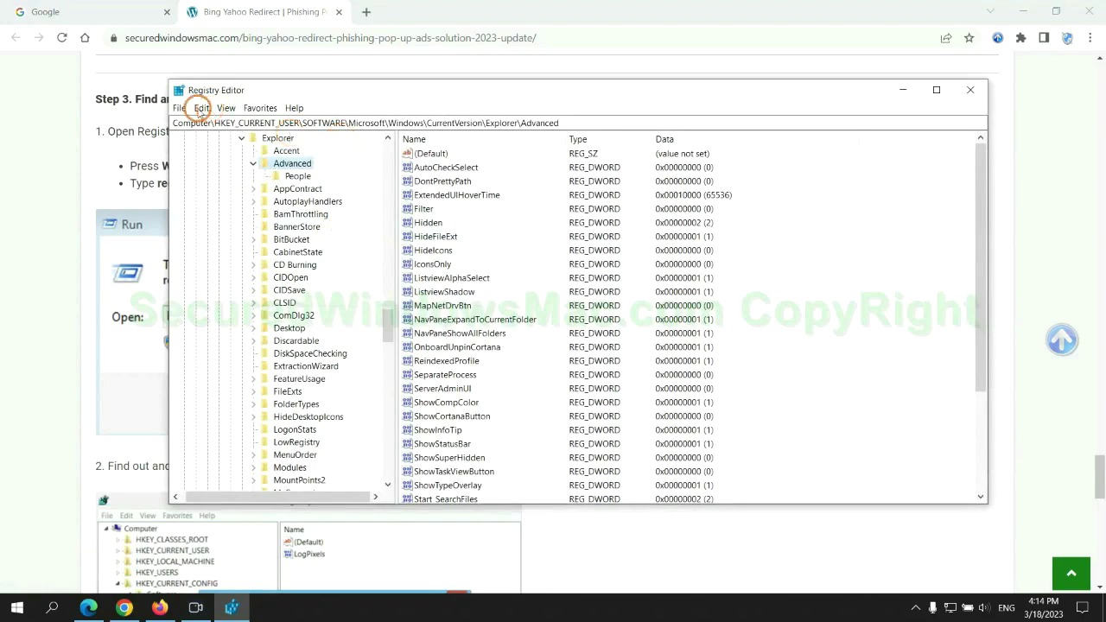
Step: Search the registry for 'App' and bring up the delete option on StoreAppsOnTaskbar
click(201, 108)
click(275, 209)
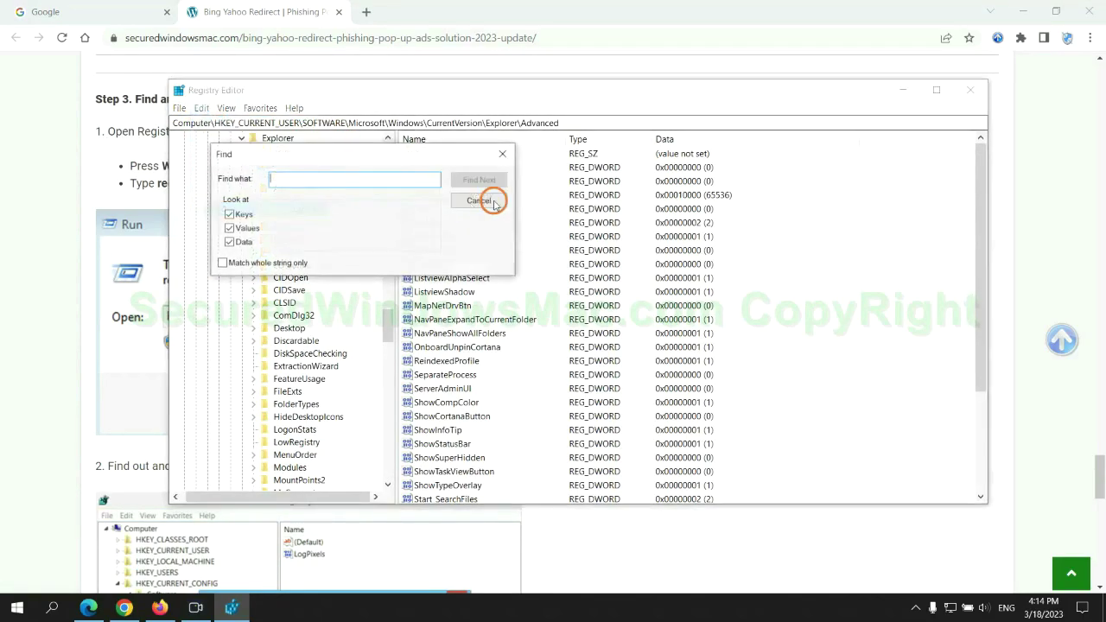
text(Apps)
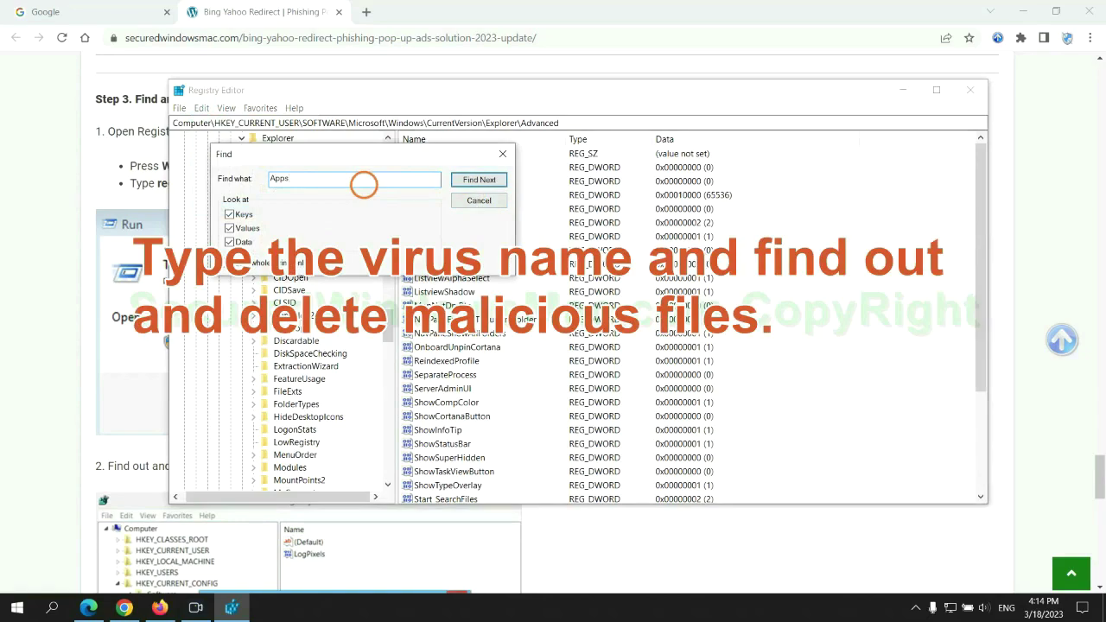
key(Return)
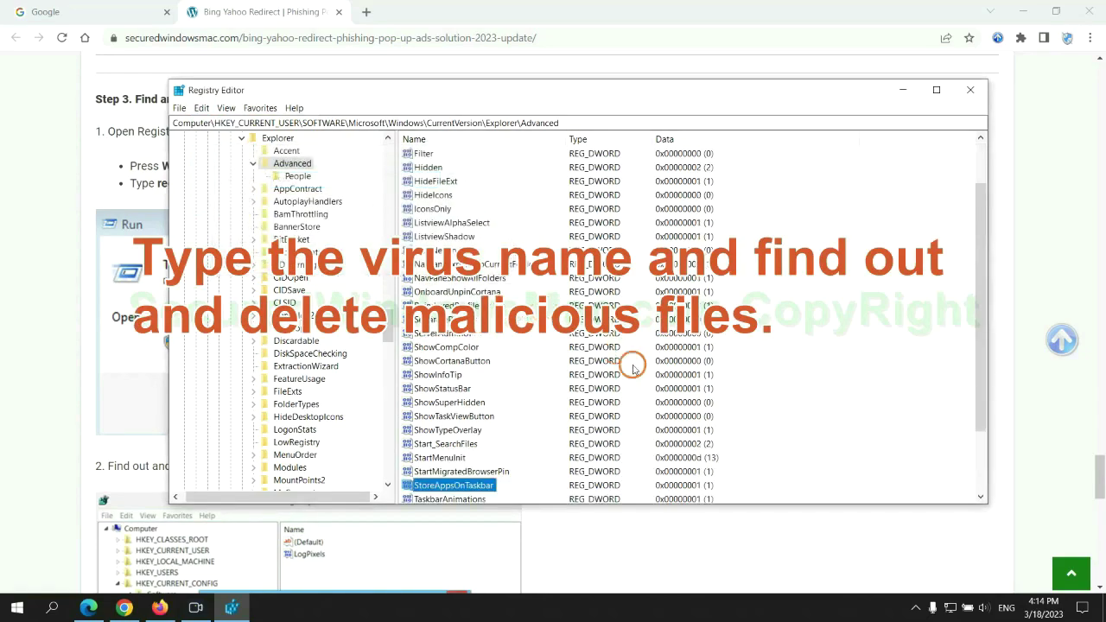
scroll(627, 358, down, 2)
right_click(500, 406)
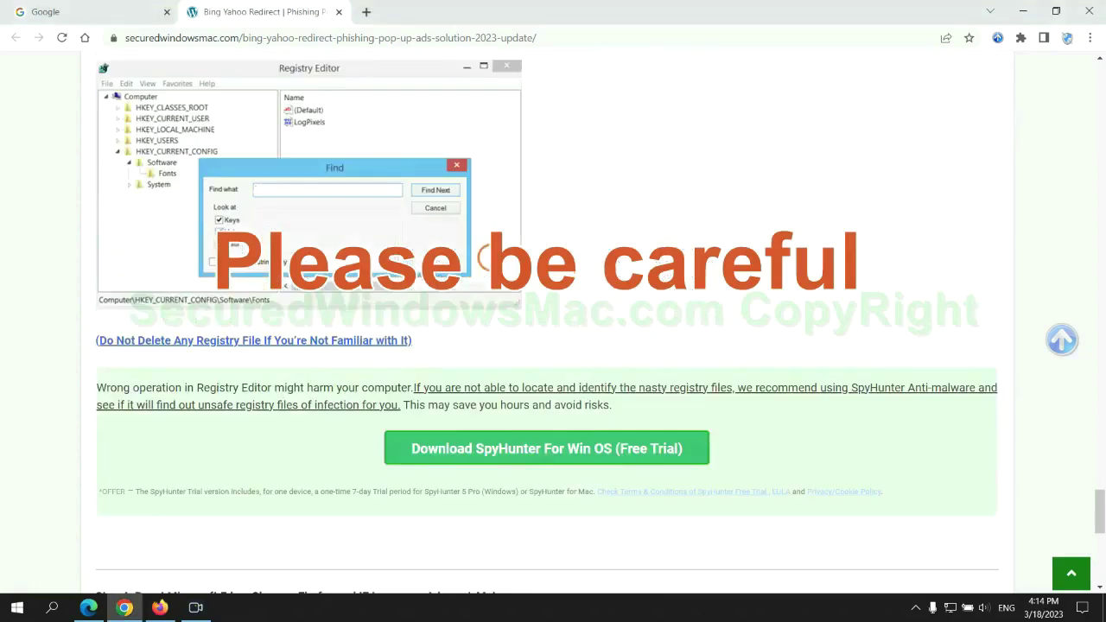
Step: Scroll the guide to Step 4 on resetting Edge, Chrome and Firefox, highlighting the word Reset
scroll(490, 260, down, 1)
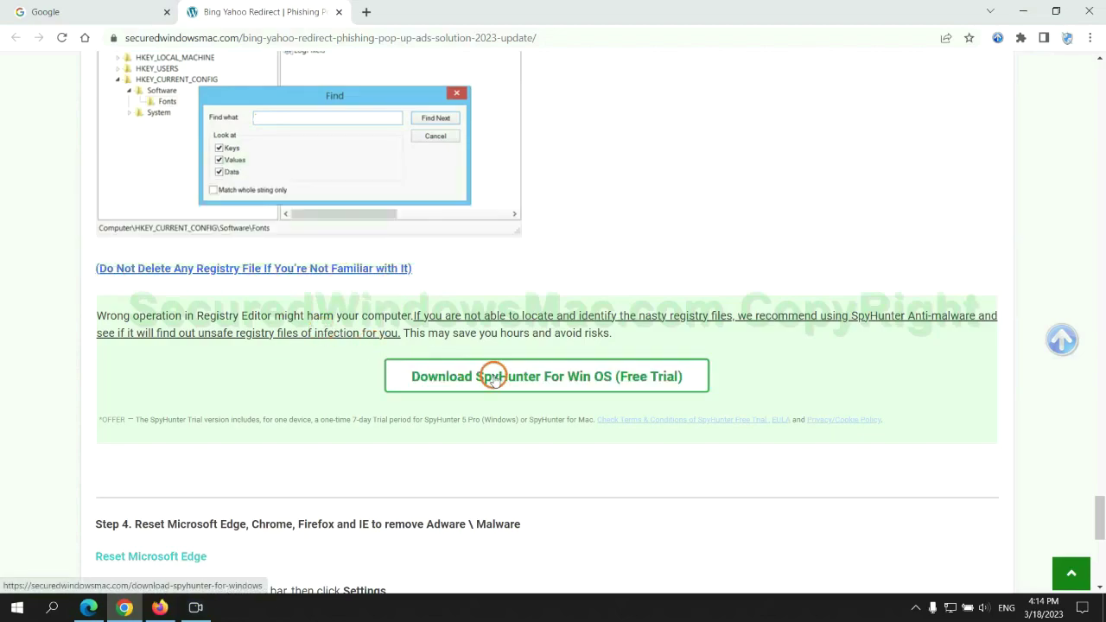
scroll(492, 373, down, 5)
double_click(147, 91)
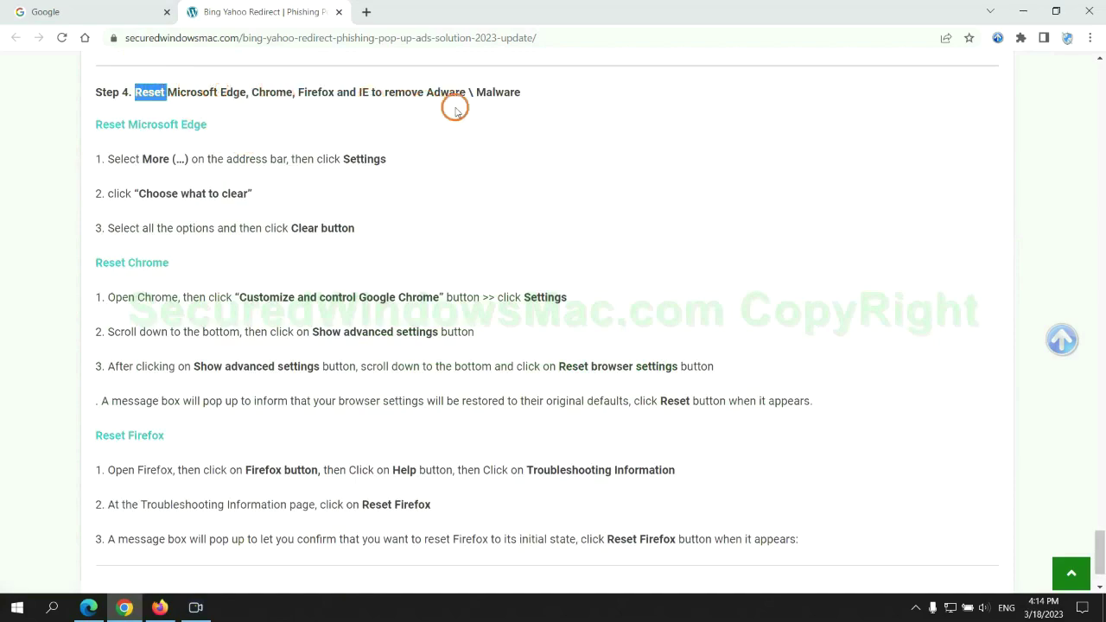
click(427, 125)
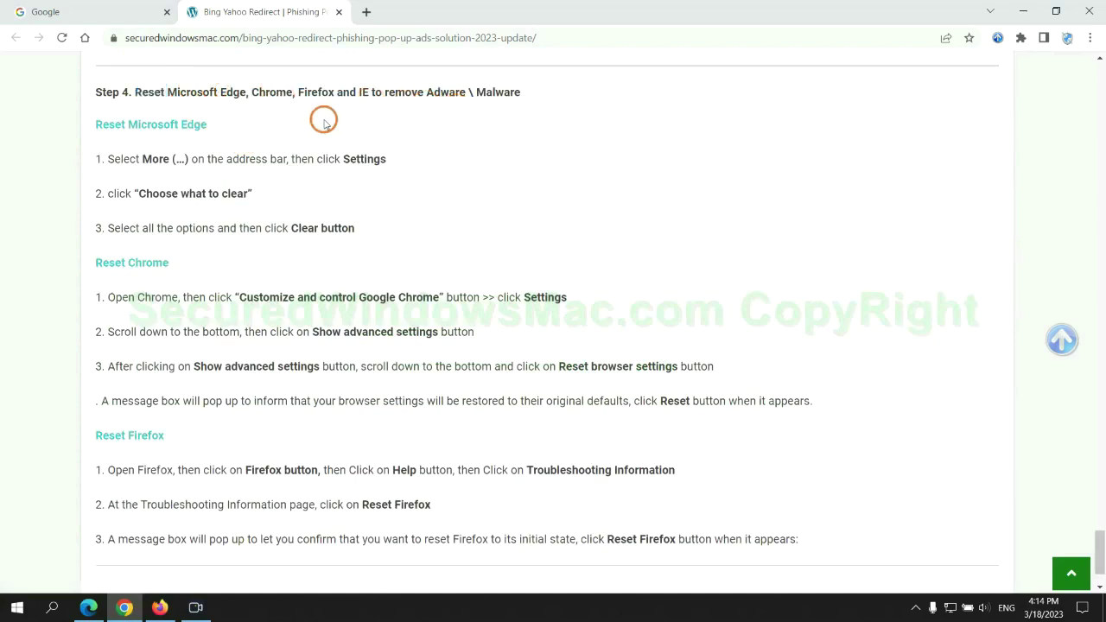
Step: In Edge's Privacy, search, and services settings, open Clear browsing data for all time with history, downloads, cookies and cache
click(89, 605)
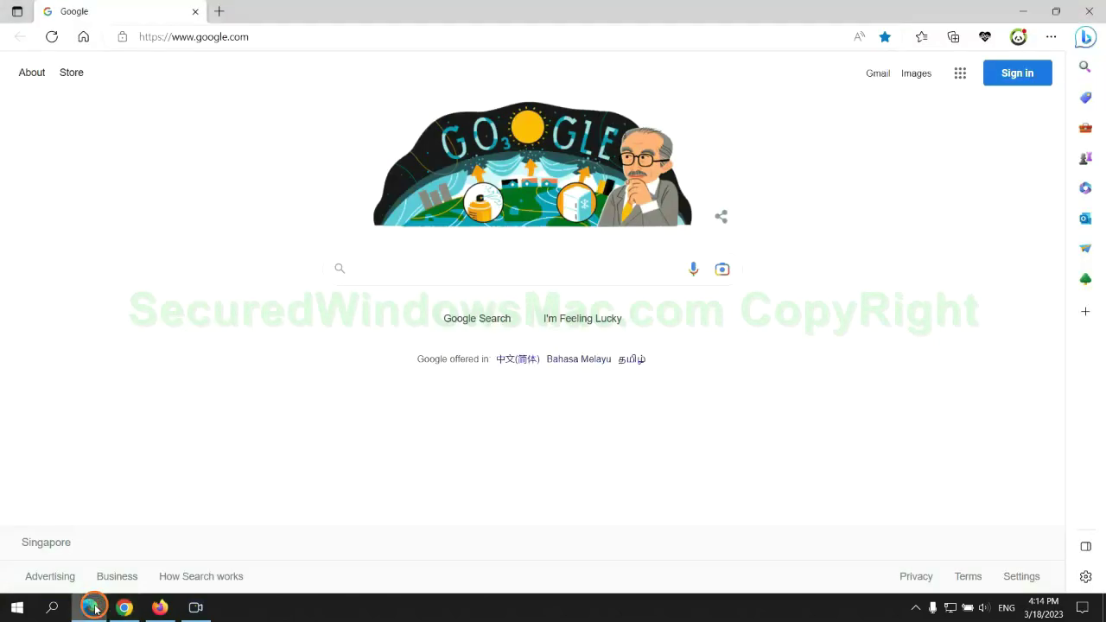
click(1049, 40)
click(870, 530)
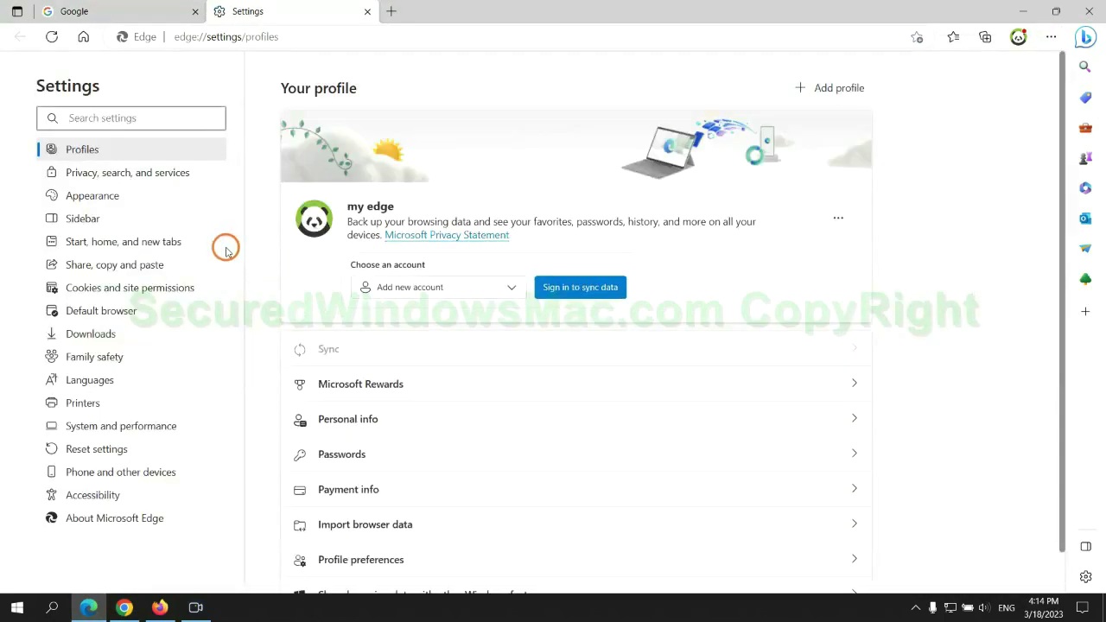
click(181, 180)
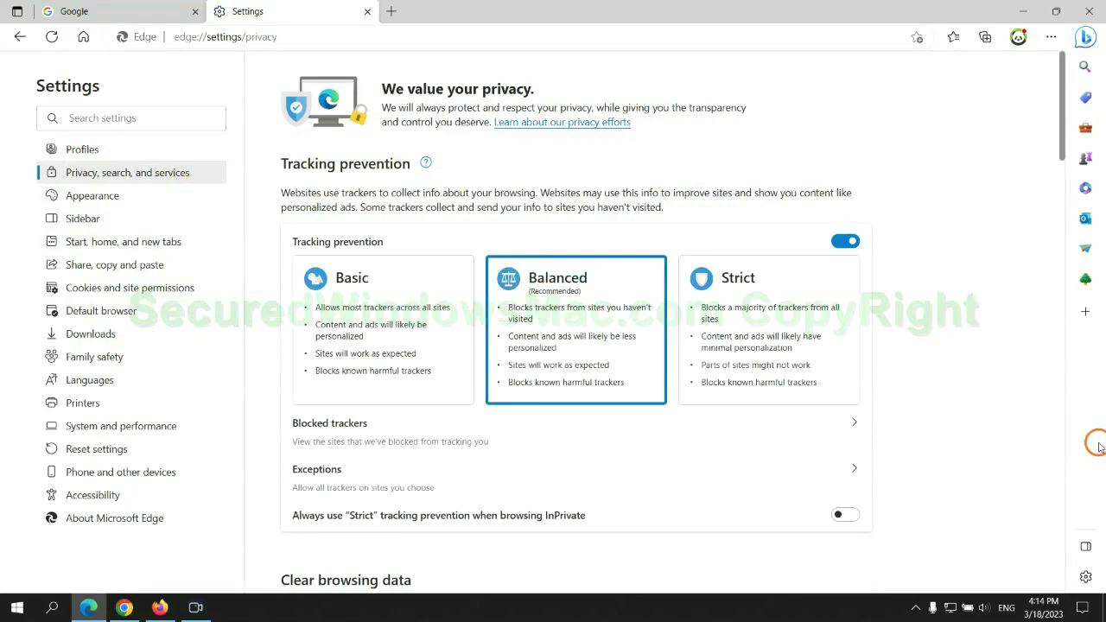
scroll(907, 383, down, 3)
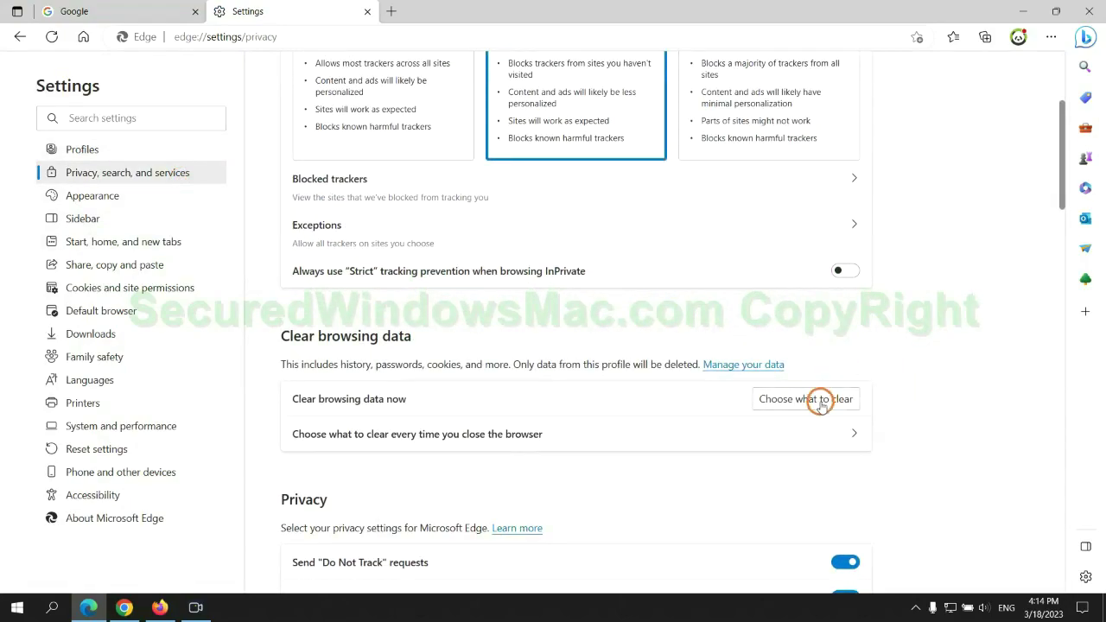
click(820, 400)
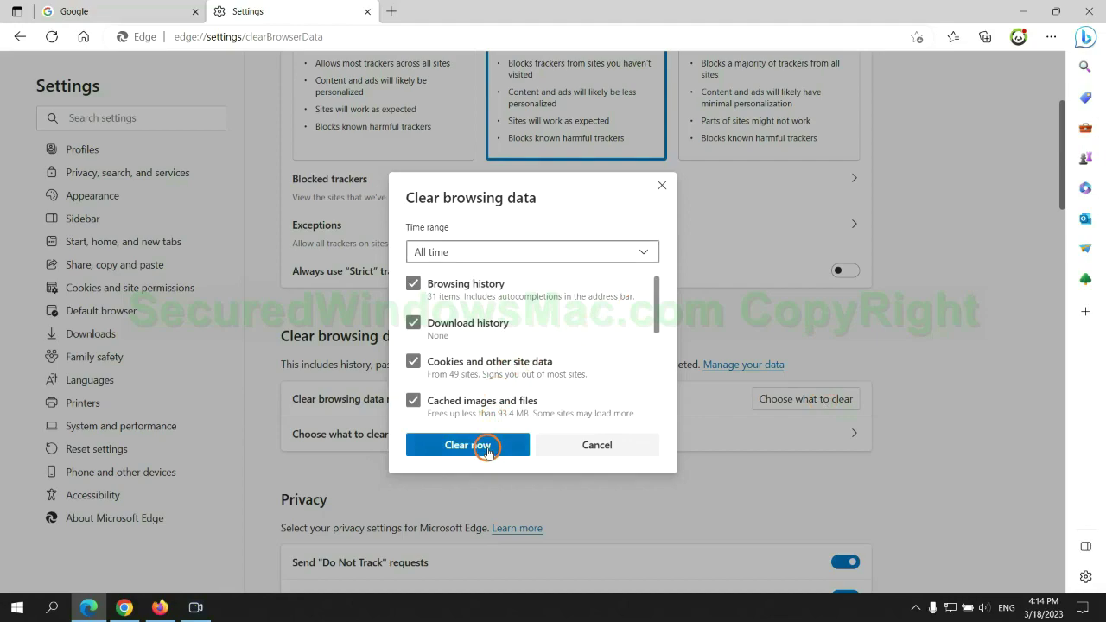
Step: In Chrome settings, bring up the Reset settings? prompt for restoring original defaults
click(125, 607)
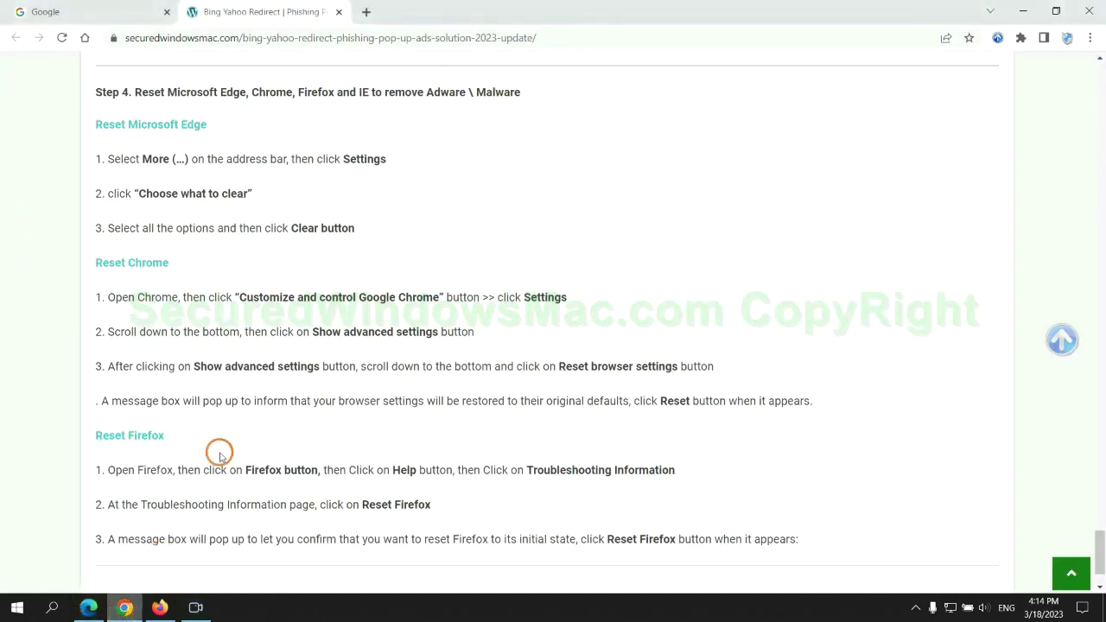
click(1089, 38)
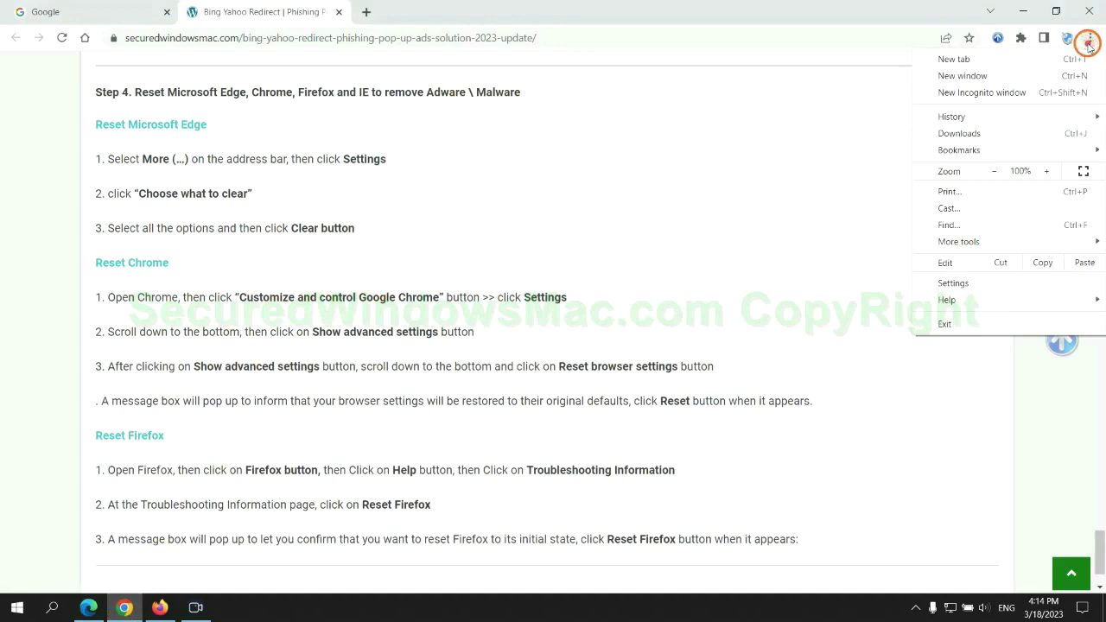
click(954, 283)
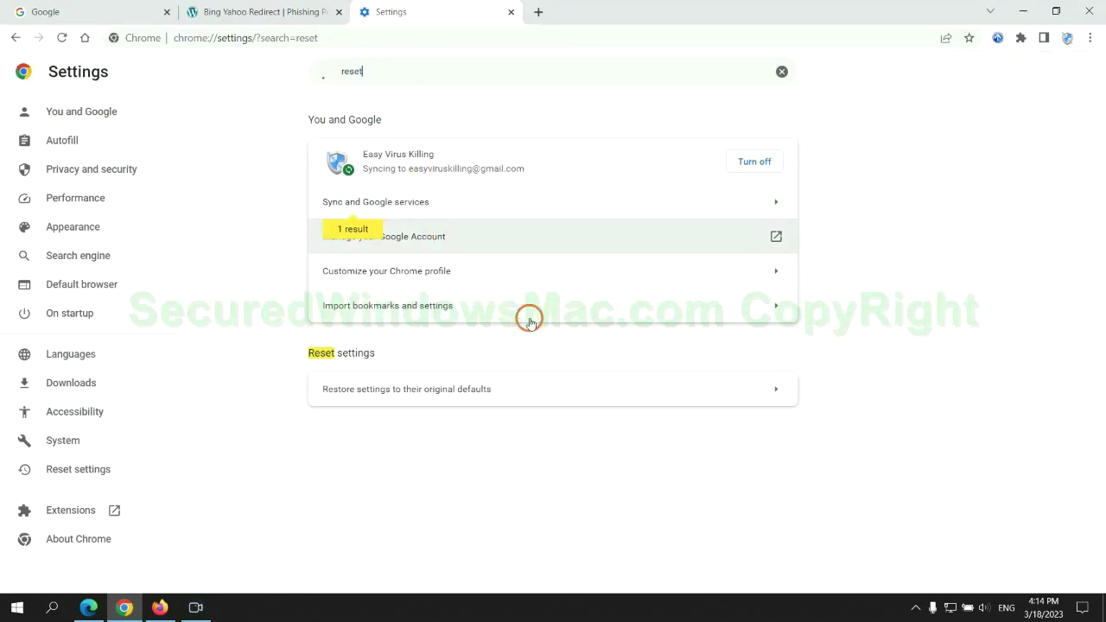
click(579, 384)
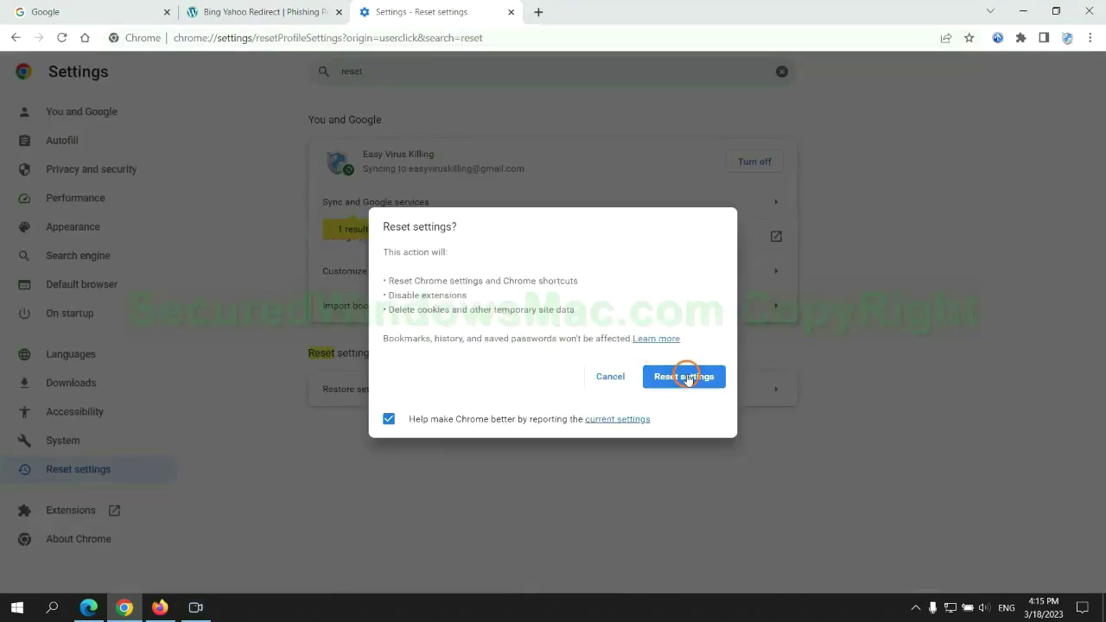
Step: In Firefox, go to Help > More troubleshooting information and start Refresh Firefox
click(158, 605)
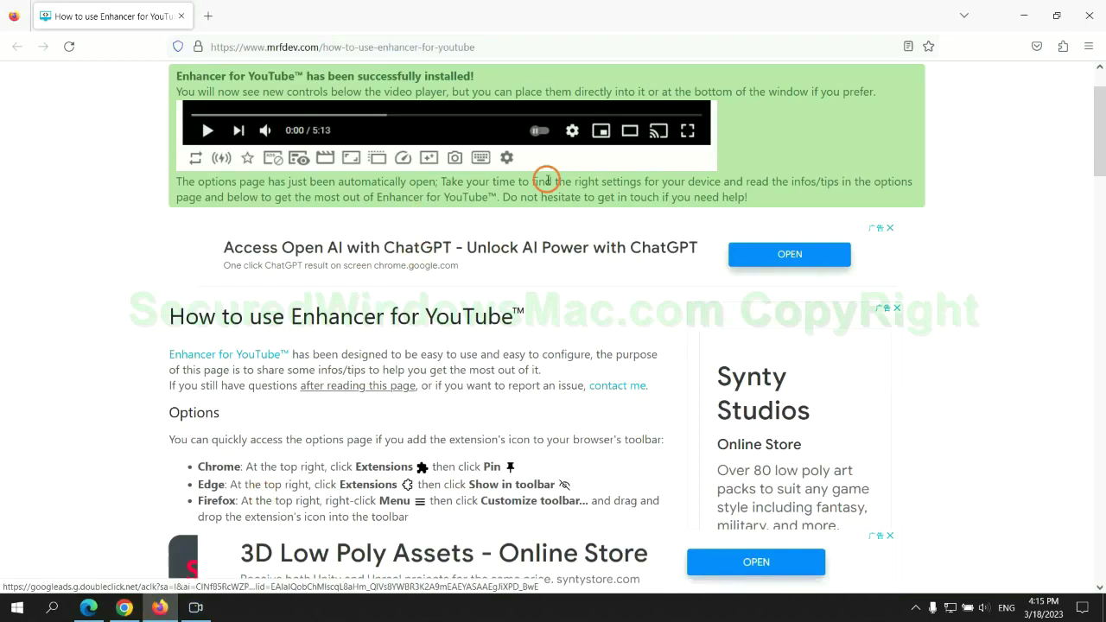
click(1088, 46)
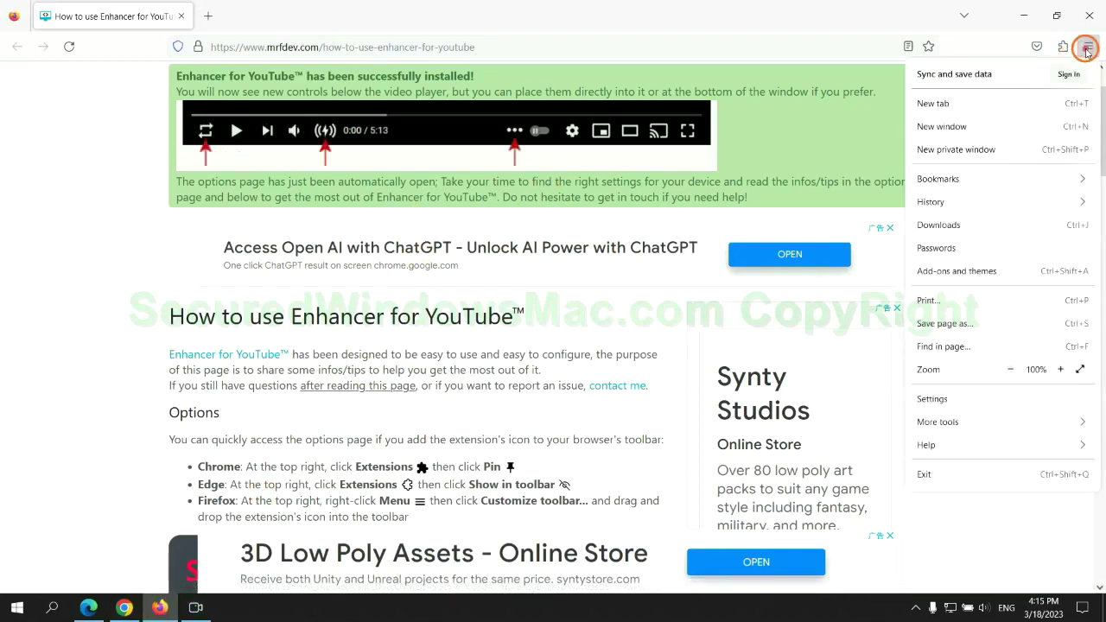
click(940, 445)
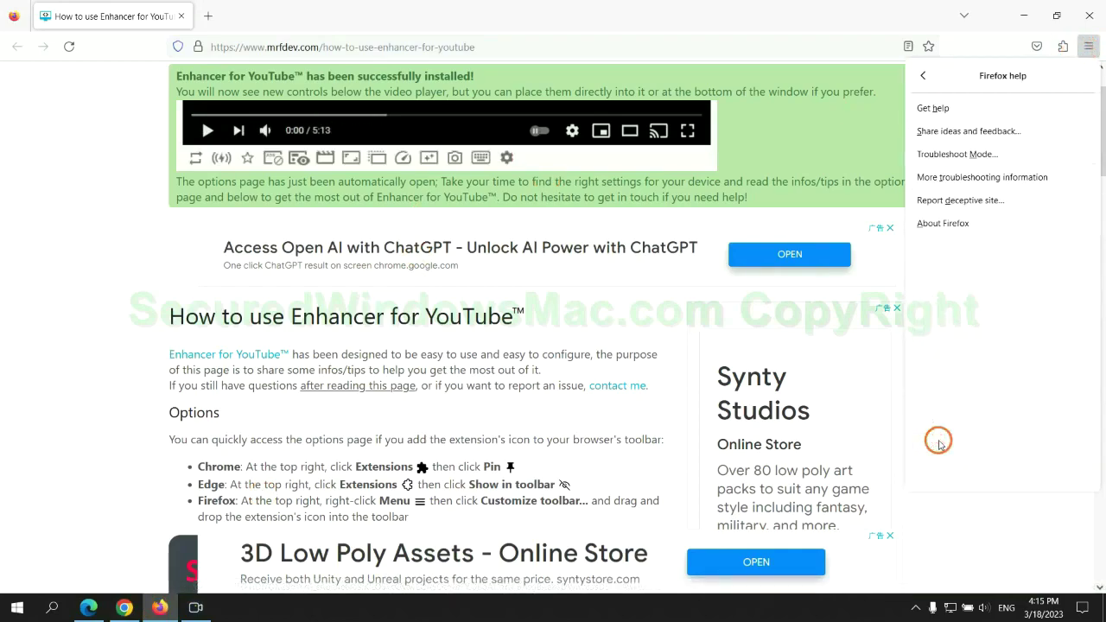
click(987, 177)
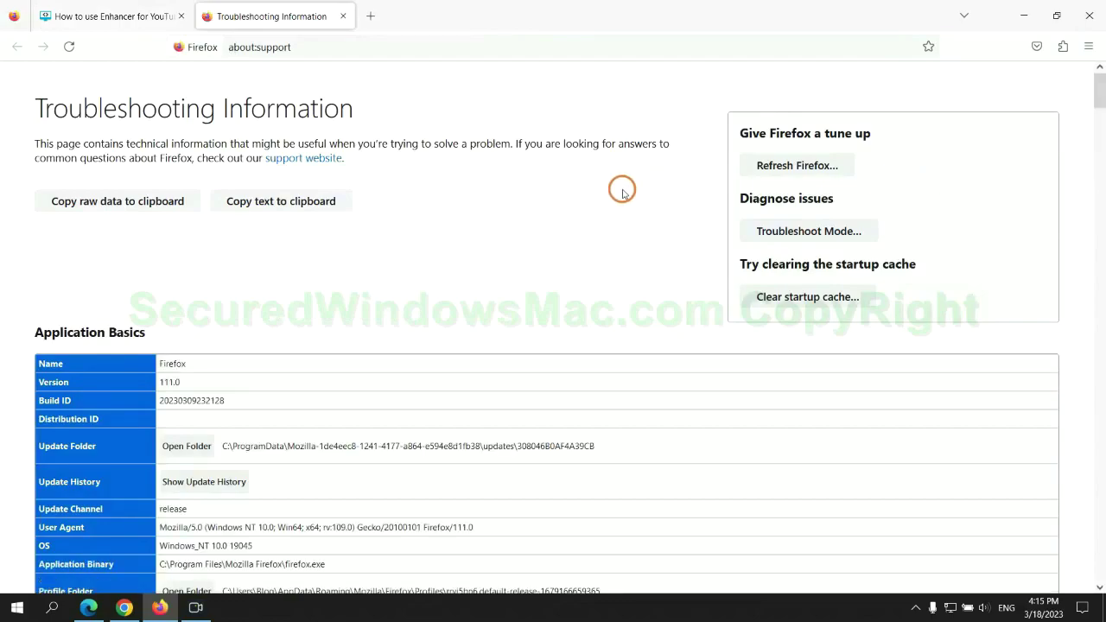
click(754, 173)
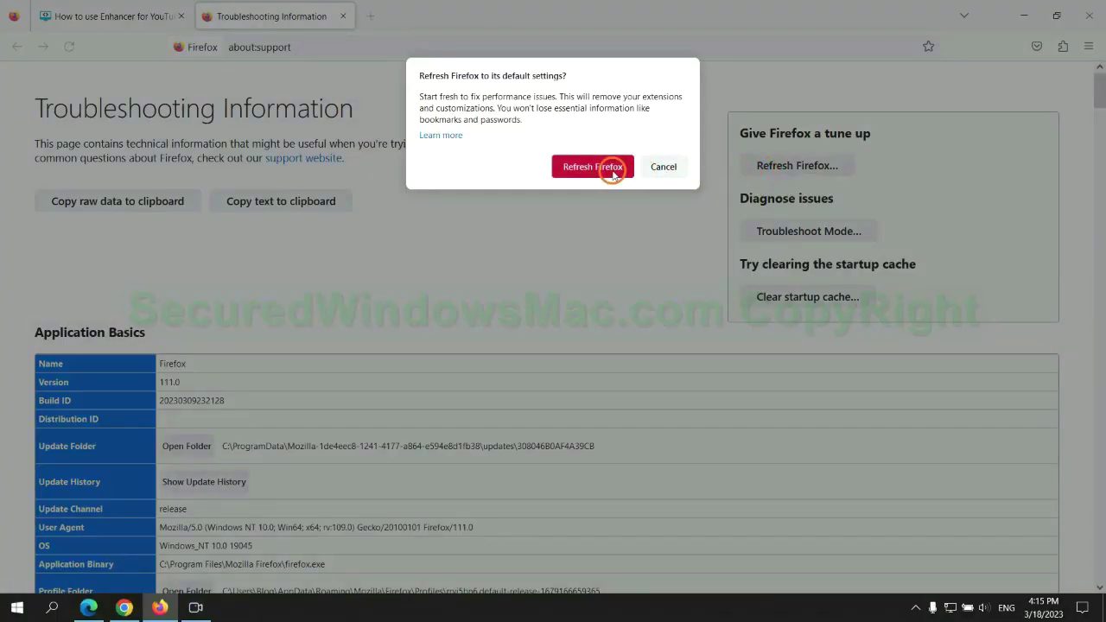
click(126, 608)
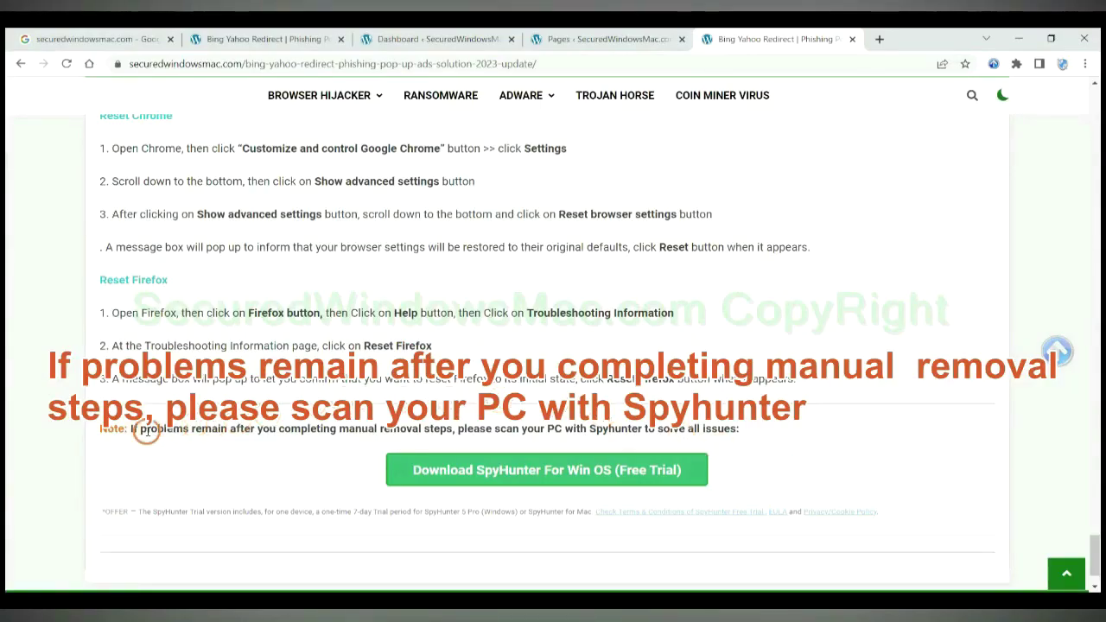
Step: Select the words 'If problems remain' in the guide's closing SpyHunter note
drag(130, 429, 239, 434)
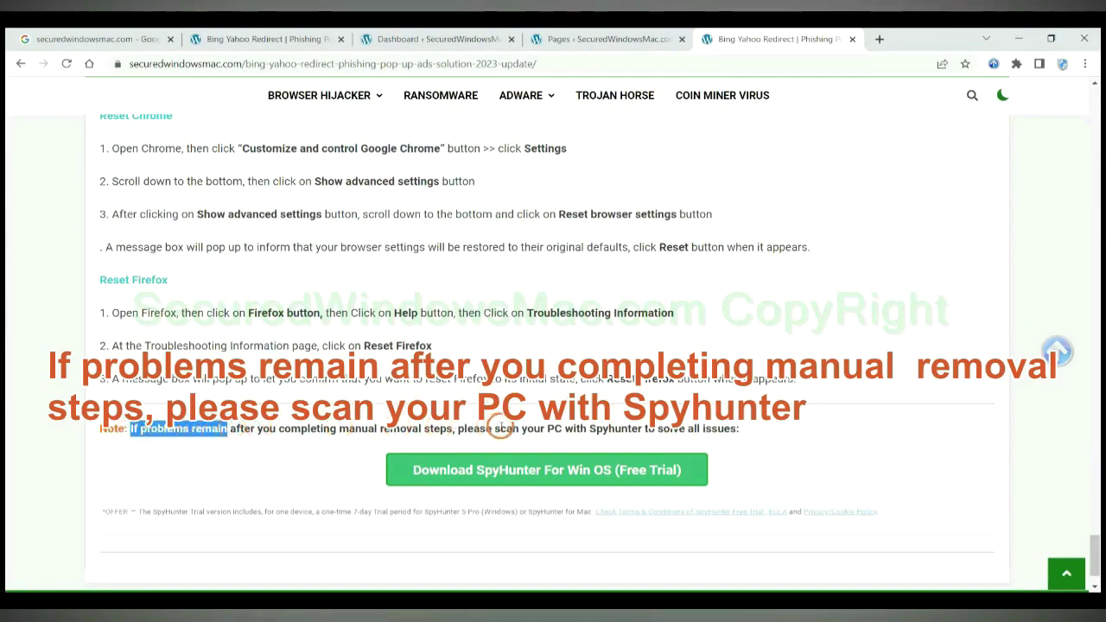